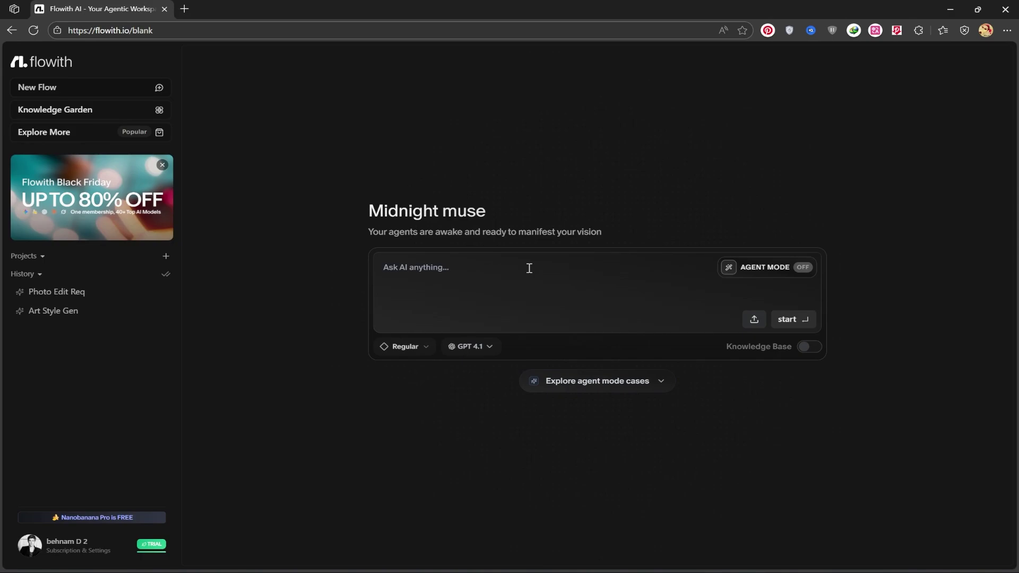
- Switch the prompt to Image mode and keep Nano Banana 2 as the image model
{"action": "left_click", "coordinate": [417, 346]}
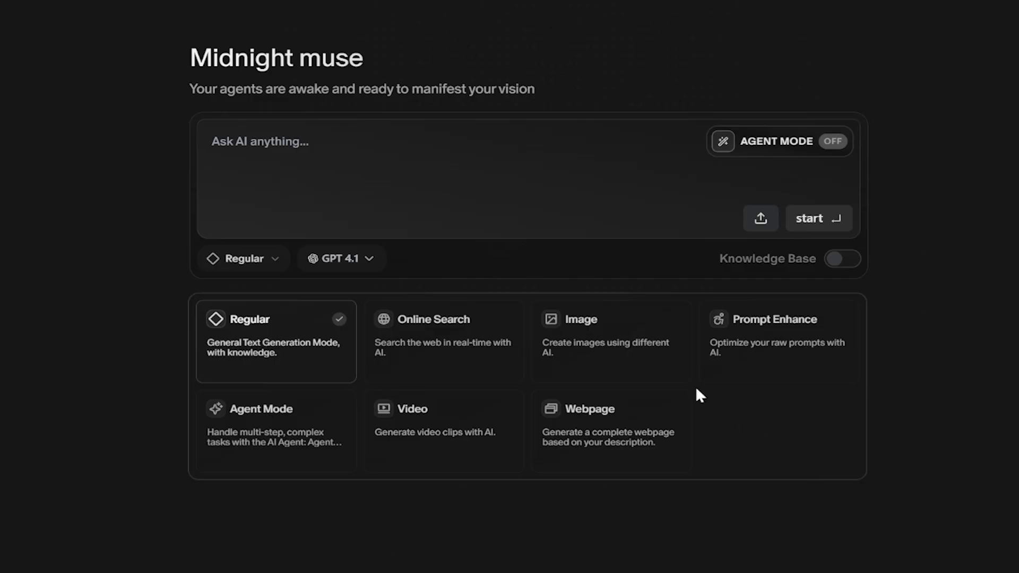
{"action": "left_click", "coordinate": [620, 331]}
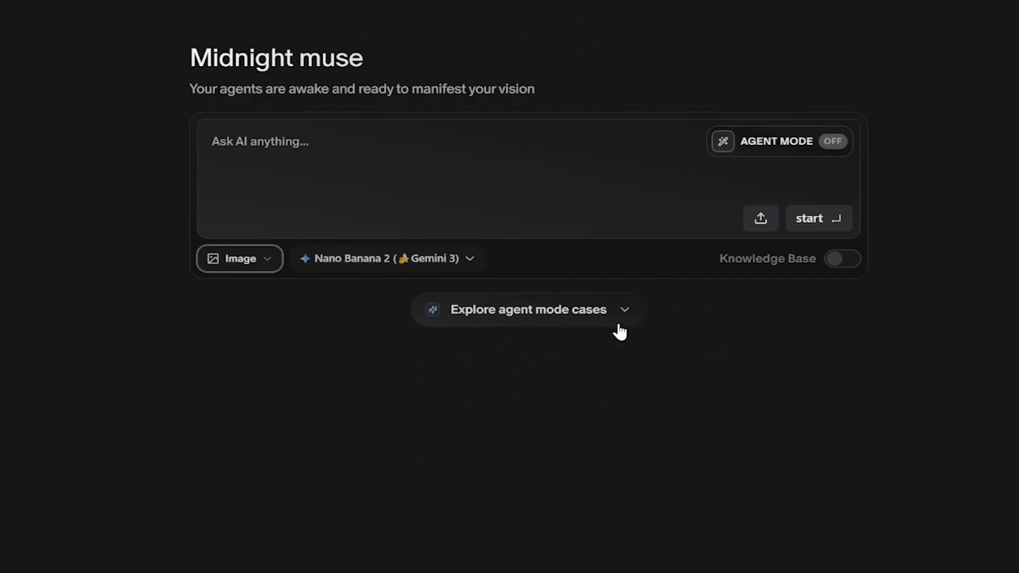
{"action": "left_click", "coordinate": [431, 261]}
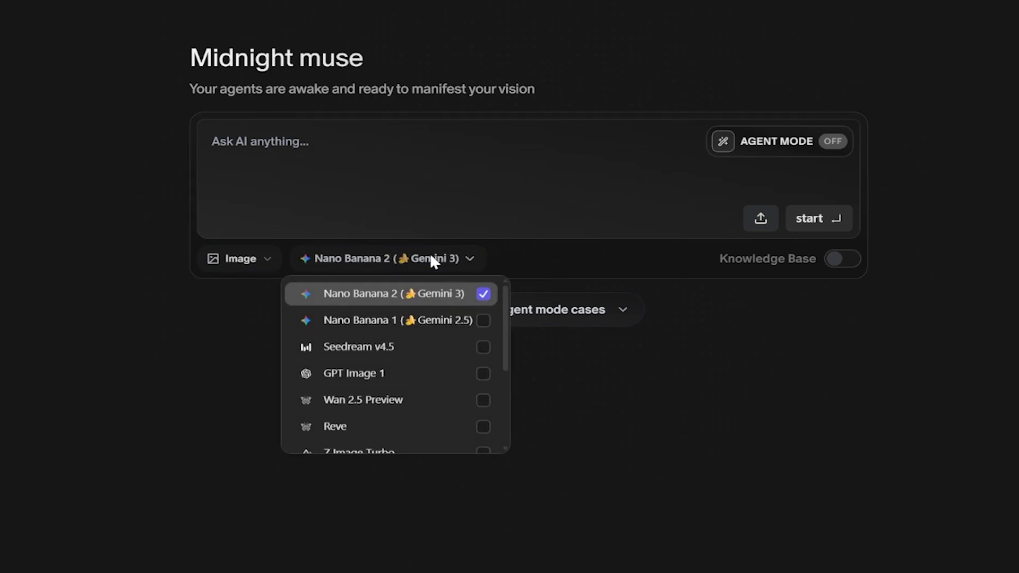
{"action": "scroll", "coordinate": [449, 337], "scroll_direction": "down", "scroll_amount": 3}
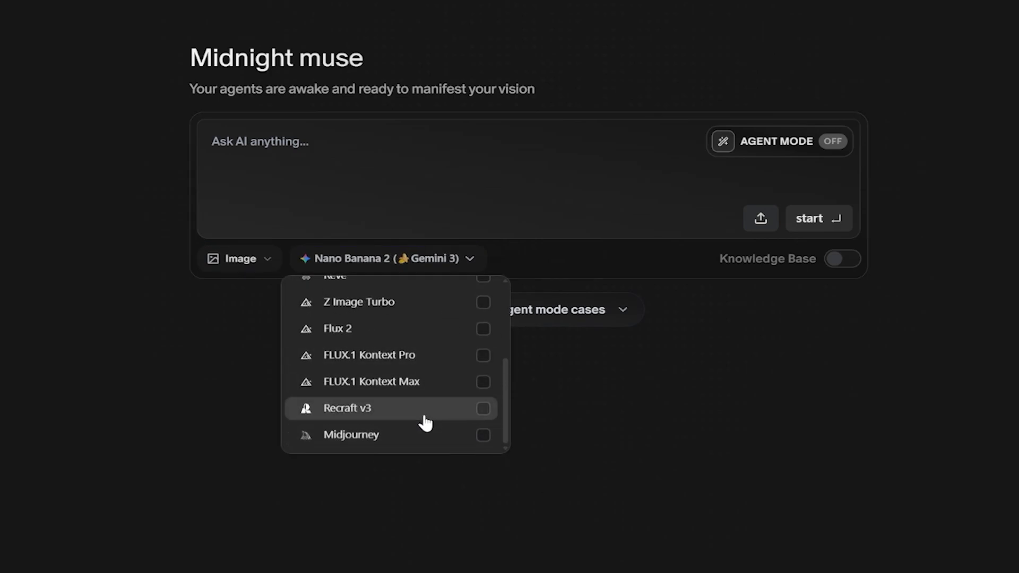
{"action": "scroll", "coordinate": [419, 359], "scroll_direction": "up", "scroll_amount": 3}
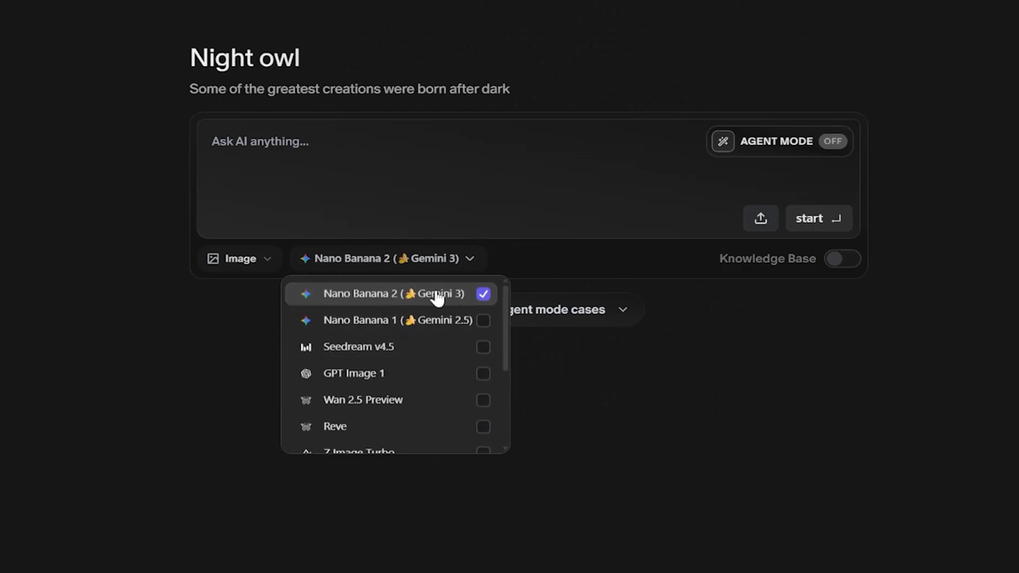
{"action": "left_click", "coordinate": [606, 402]}
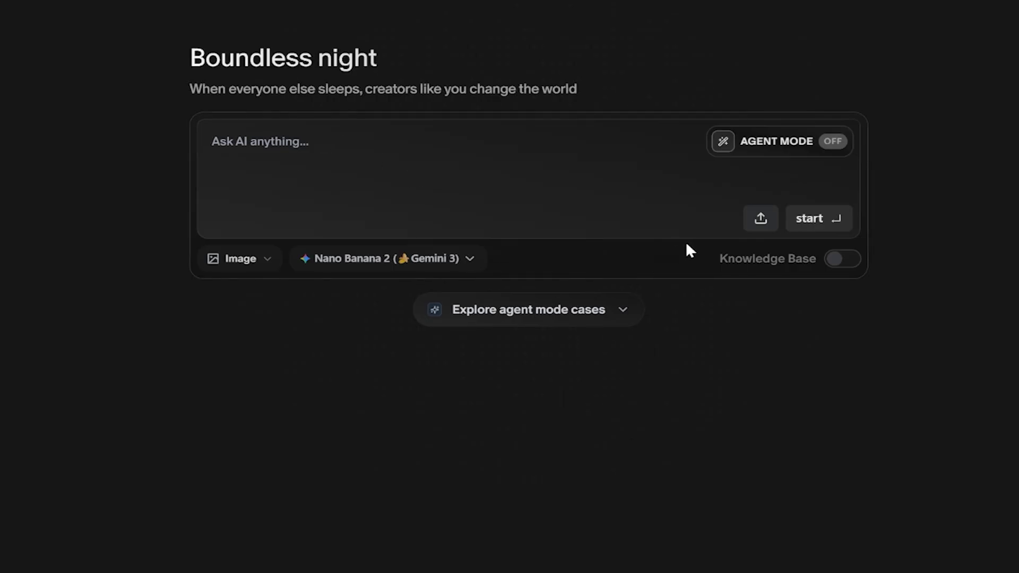
- Attach the seated-woman photo and the black dress, boots and bag outfit image as references
{"action": "left_click", "coordinate": [760, 225]}
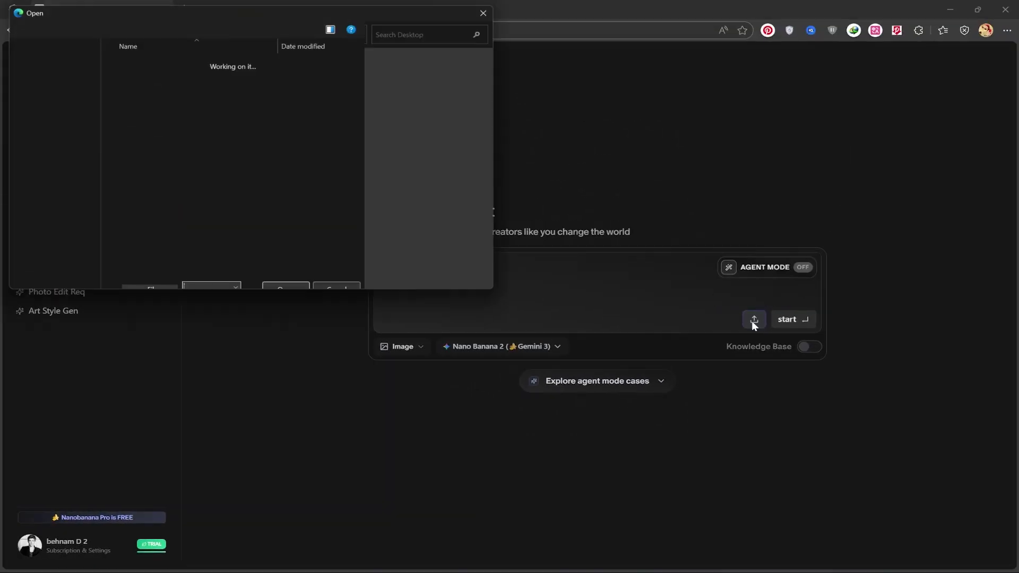
{"action": "double_click", "coordinate": [227, 106]}
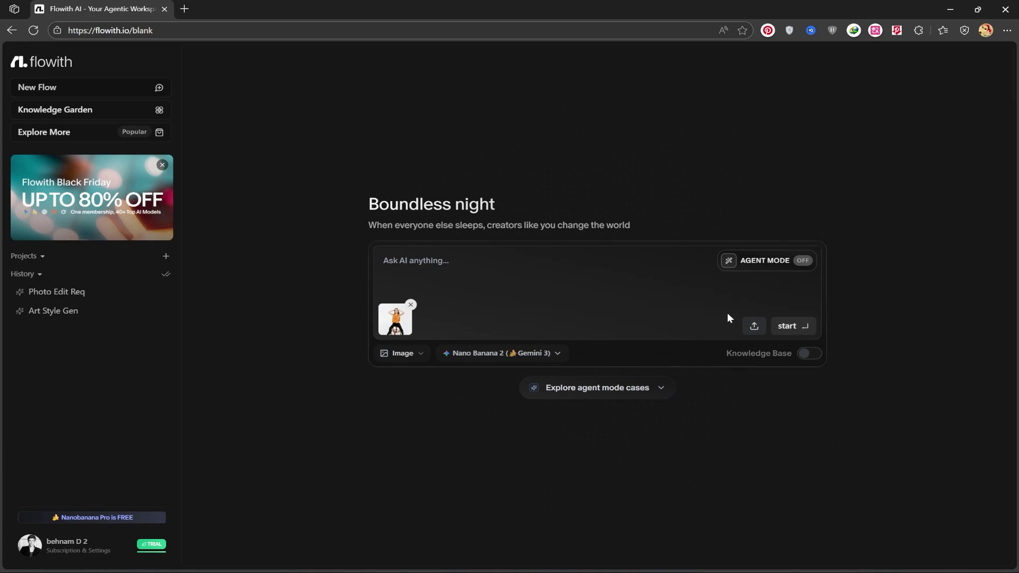
{"action": "left_click", "coordinate": [754, 326]}
{"action": "left_click", "coordinate": [144, 106]}
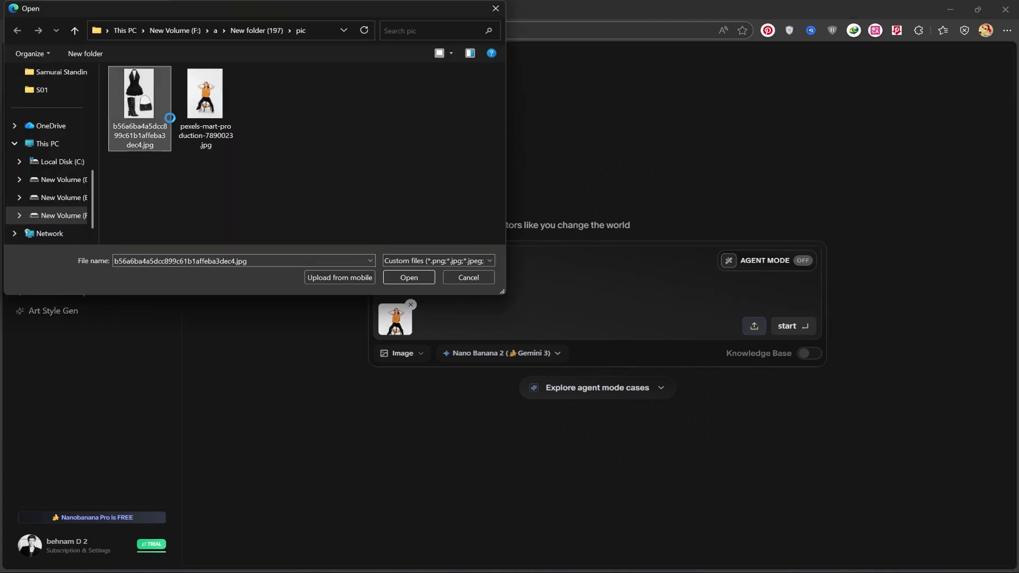
{"action": "right_click", "coordinate": [151, 117]}
{"action": "left_click", "coordinate": [159, 110]}
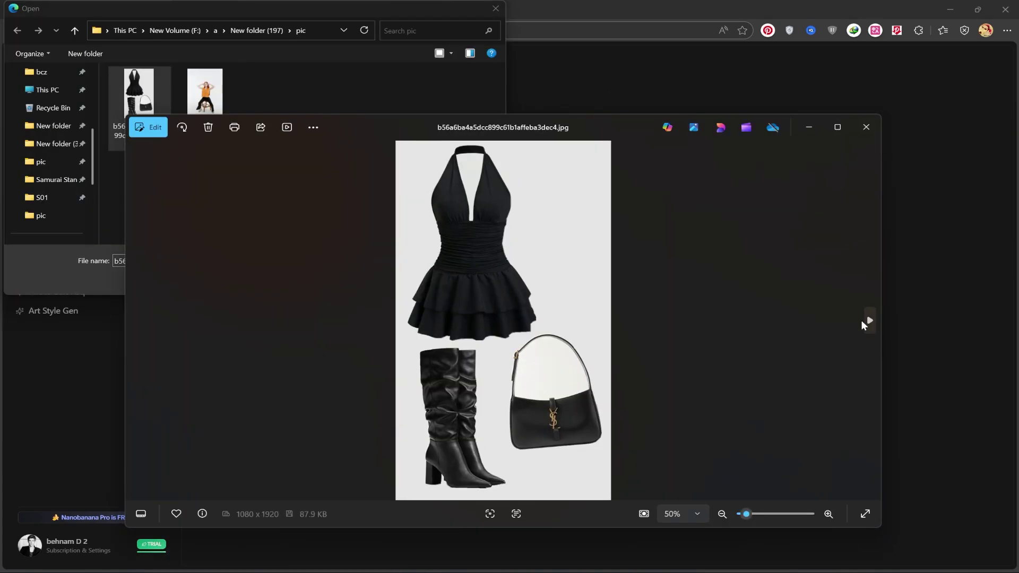
{"action": "left_click", "coordinate": [862, 321]}
{"action": "left_click", "coordinate": [863, 321]}
{"action": "key", "text": "alt+F4"}
{"action": "key", "text": "Return"}
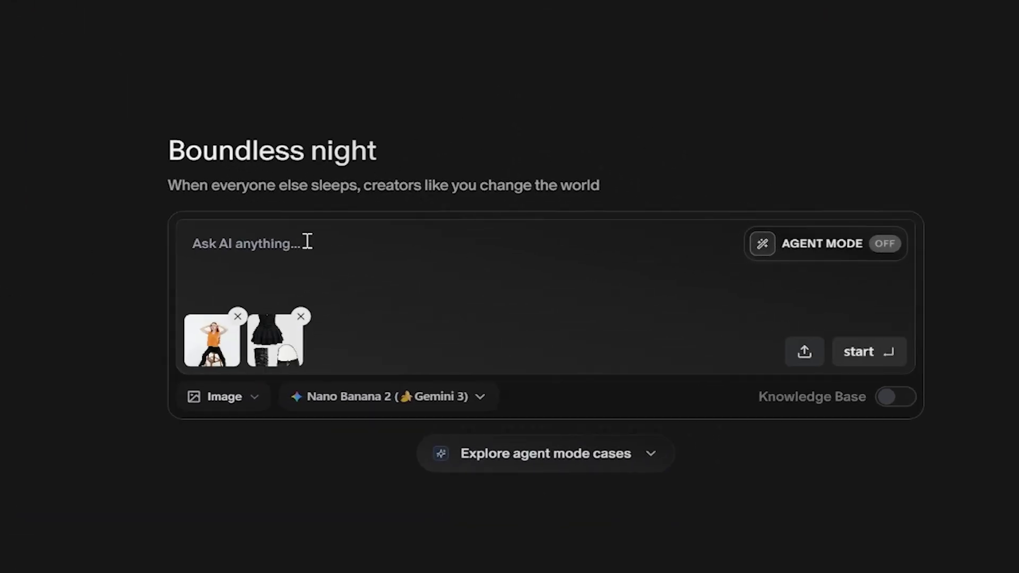
- Type the prompt 'Dress the person from the second image in clothes from the first image'
{"action": "type", "text": "Dress the person from the "}
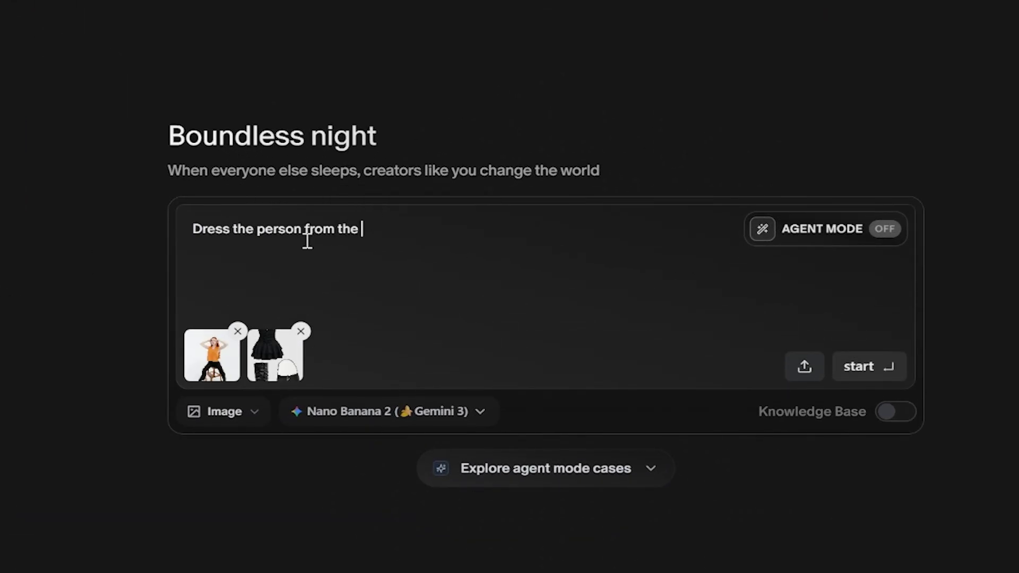
{"action": "type", "text": "second image in clothes "}
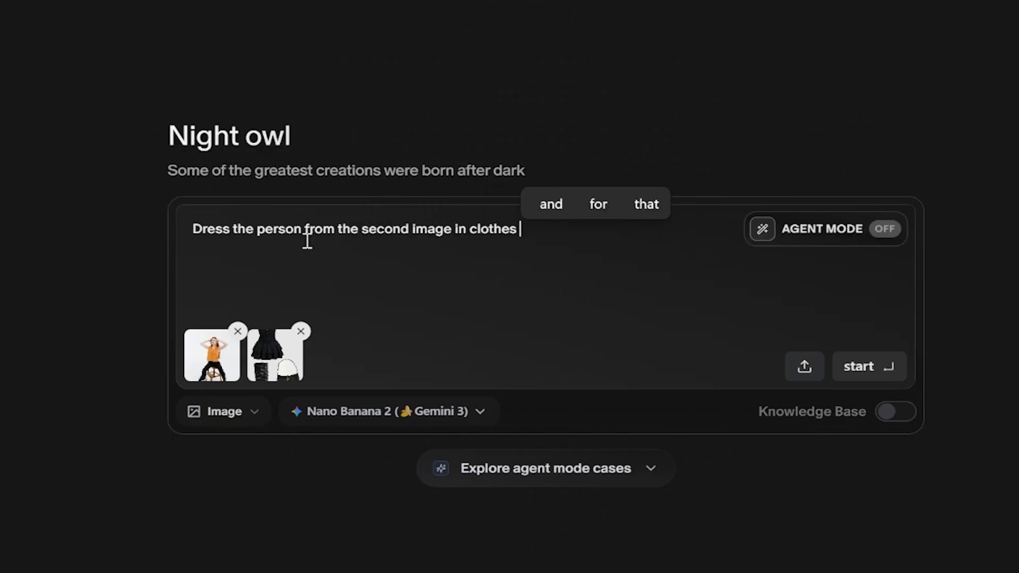
{"action": "type", "text": "from the"}
{"action": "key", "text": "BackSpace"}
{"action": "type", "text": "the first im"}
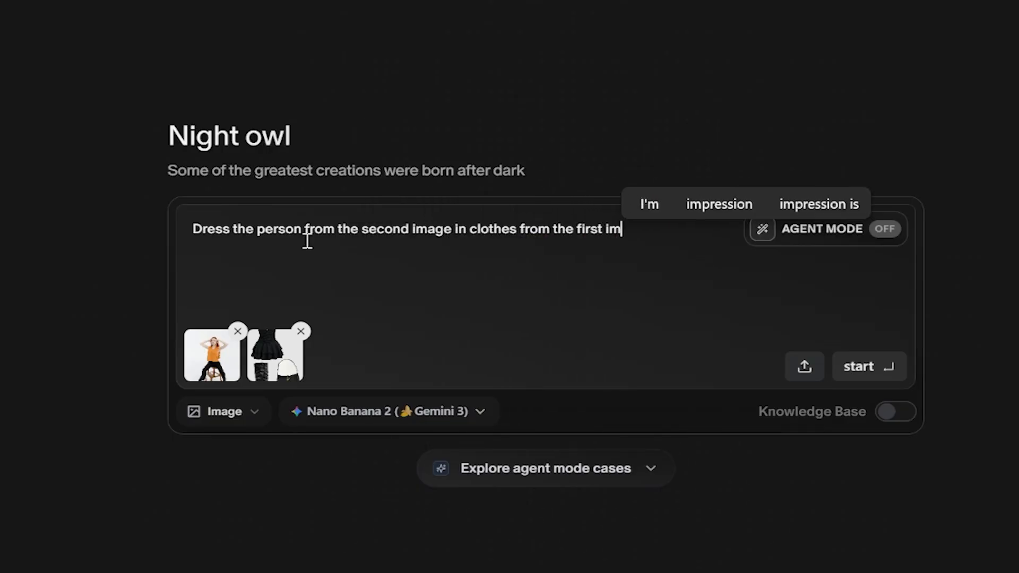
{"action": "type", "text": "age"}
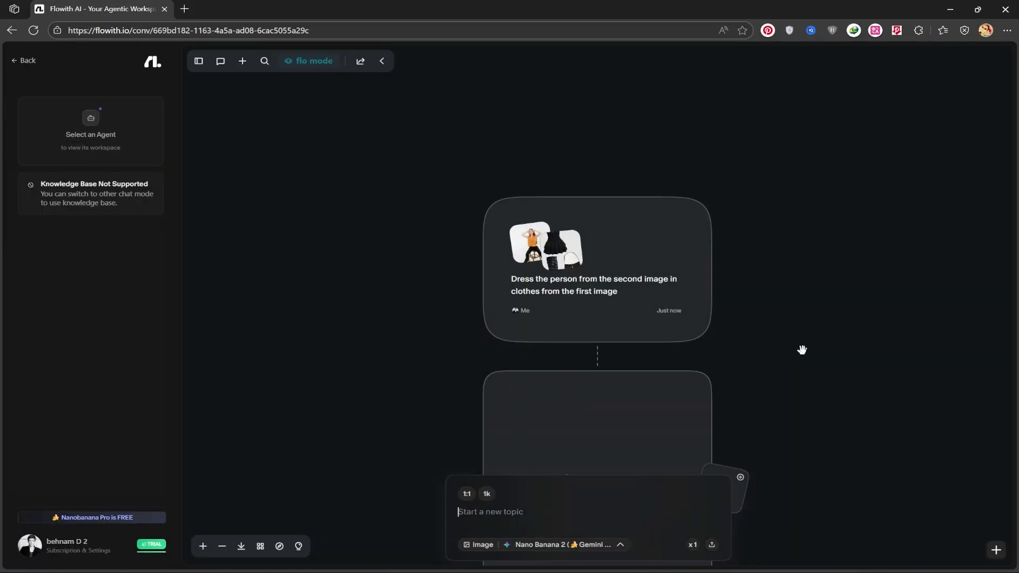
- Centre the generated black-dress image on the canvas and place the outfit picture beside it
{"action": "left_click_drag", "start_coordinate": [801, 350], "coordinate": [557, 238]}
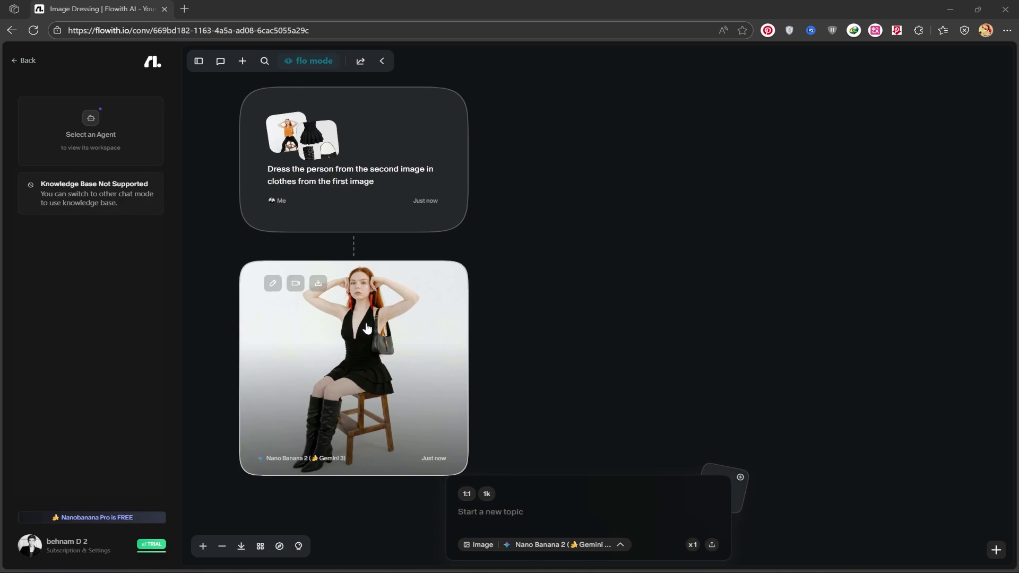
{"action": "scroll", "coordinate": [368, 355], "scroll_direction": "up", "scroll_amount": 3}
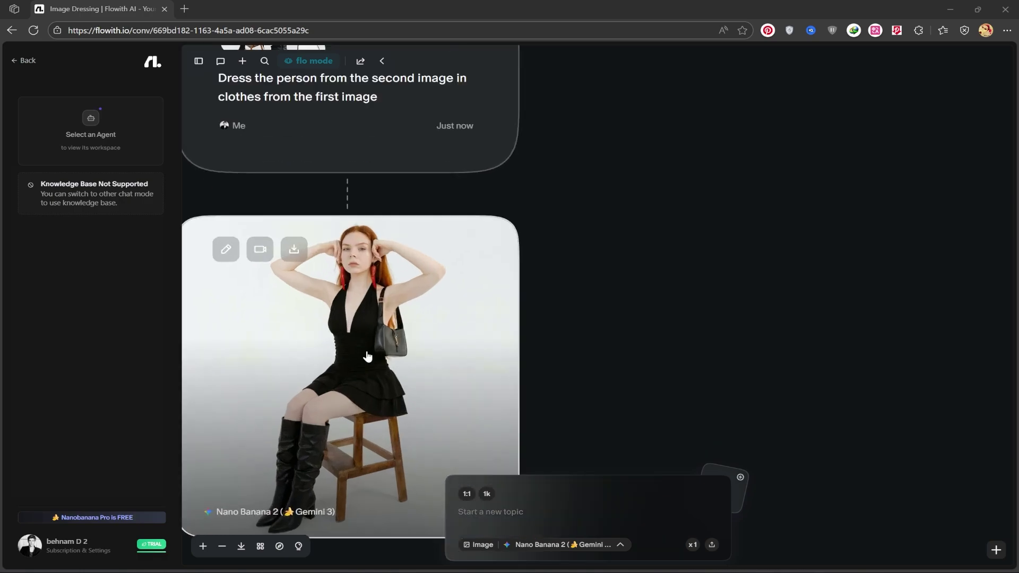
{"action": "scroll", "coordinate": [535, 288], "scroll_direction": "down", "scroll_amount": 2}
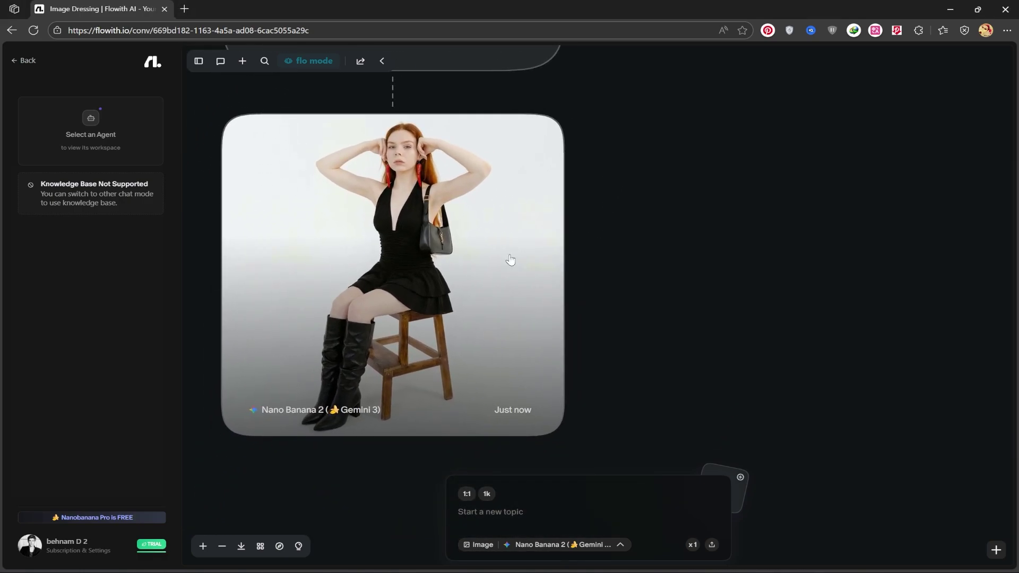
{"action": "mouse_move", "coordinate": [619, 247]}
{"action": "left_mouse_down"}
{"action": "mouse_move", "coordinate": [571, 250]}
{"action": "mouse_move", "coordinate": [603, 248]}
{"action": "left_mouse_up"}
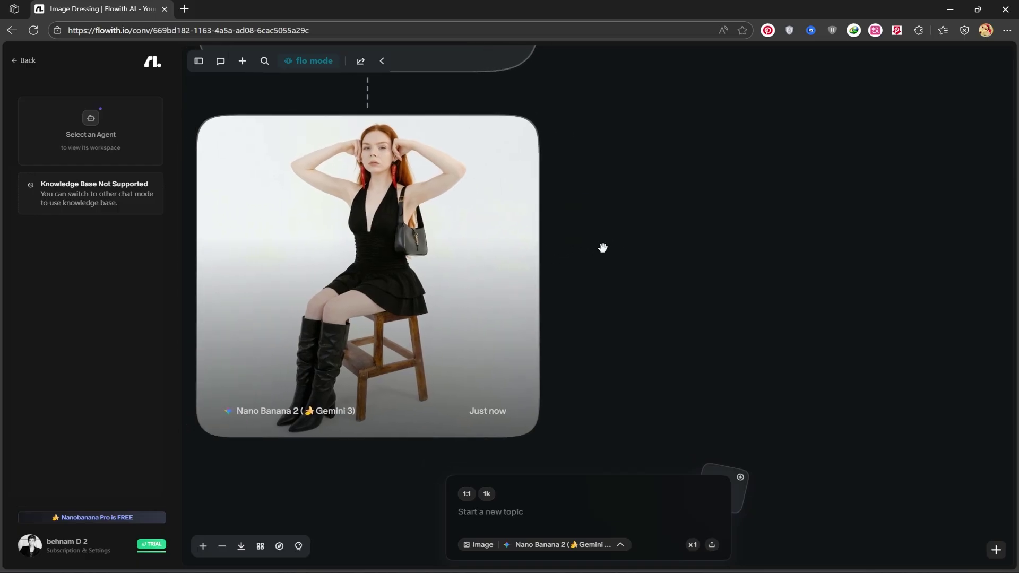
{"action": "key", "text": "alt+Tab"}
{"action": "left_click_drag", "start_coordinate": [700, 82], "coordinate": [649, 83]}
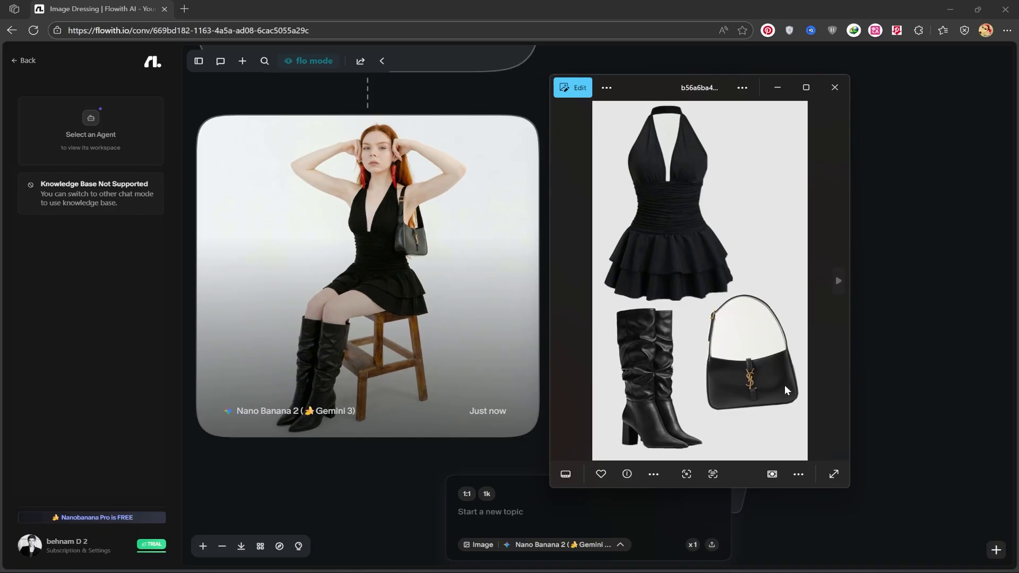
{"action": "mouse_move", "coordinate": [378, 238]}
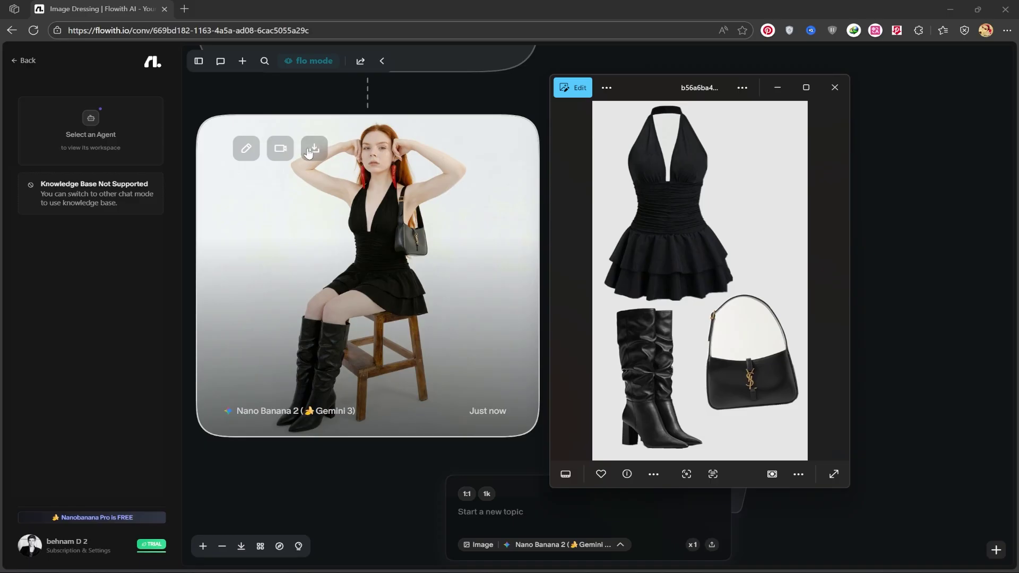
- Download the dressed-woman result and save it as a JPEG in the pic folder
{"action": "left_click", "coordinate": [326, 145]}
{"action": "left_click", "coordinate": [313, 154]}
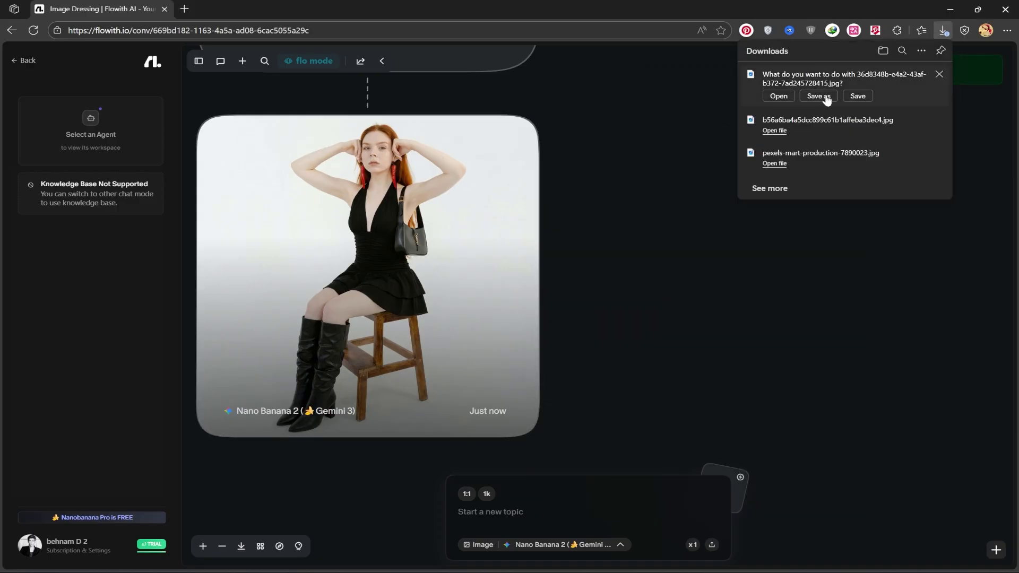
{"action": "left_click", "coordinate": [824, 99]}
{"action": "type", "text": "47"}
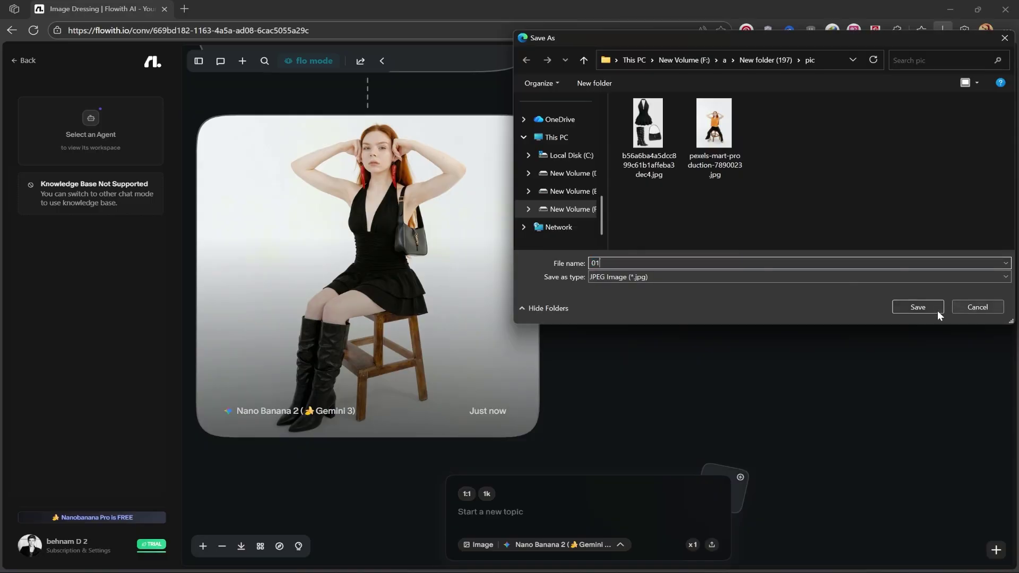
{"action": "left_click", "coordinate": [937, 311]}
{"action": "left_click_drag", "start_coordinate": [707, 216], "coordinate": [643, 432]}
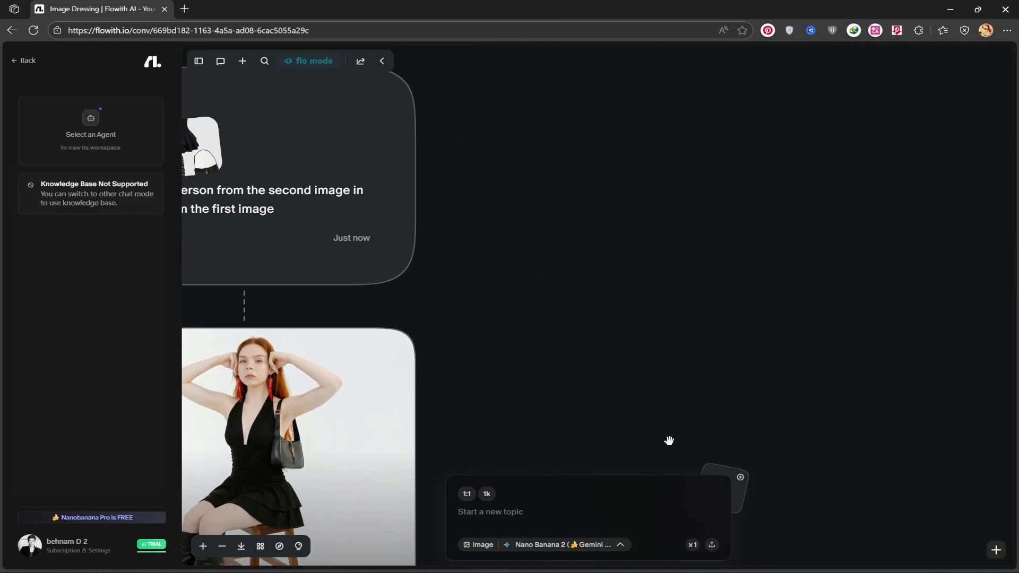
- Set 16:9 at 2k and send the pasted mushroom-and-meat pizza infographic prompt
{"action": "left_click", "coordinate": [467, 495]}
{"action": "left_click_drag", "start_coordinate": [621, 427], "coordinate": [569, 329]}
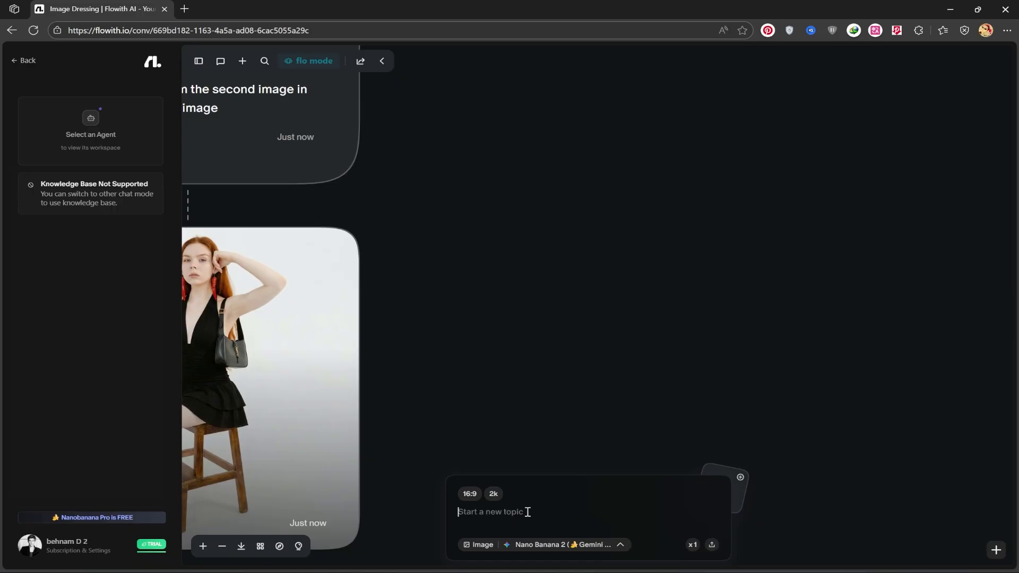
{"action": "type", "text": "Create a hyper-realistic infographic of a delicious mushroom and meat pizza, deconstructed to show the texture of the toasted brioche bread, the crispy crust of the meat, and the brilliant meltiness of the meat. Label each layer with its flavor profile."}
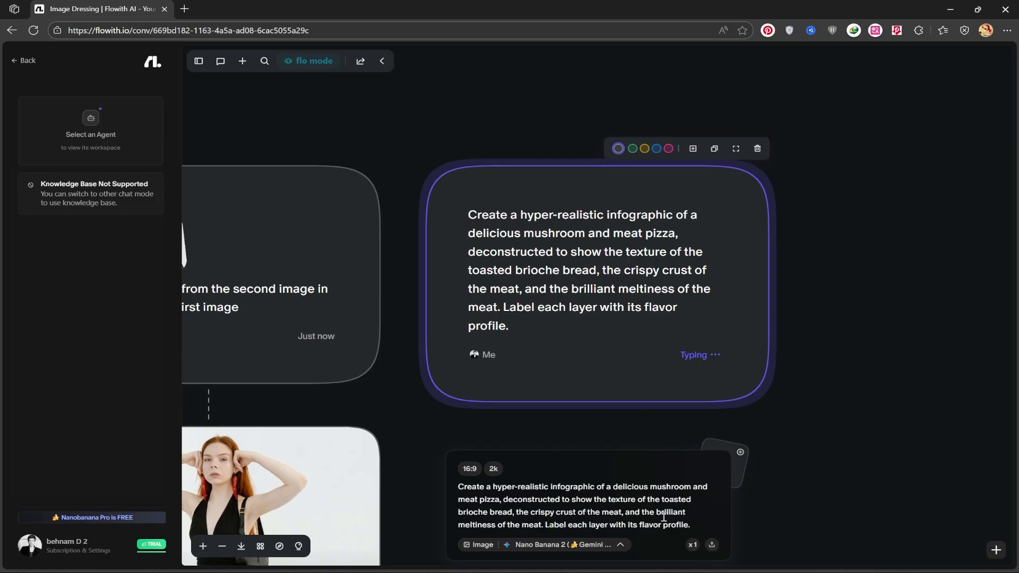
{"action": "key", "text": "Return"}
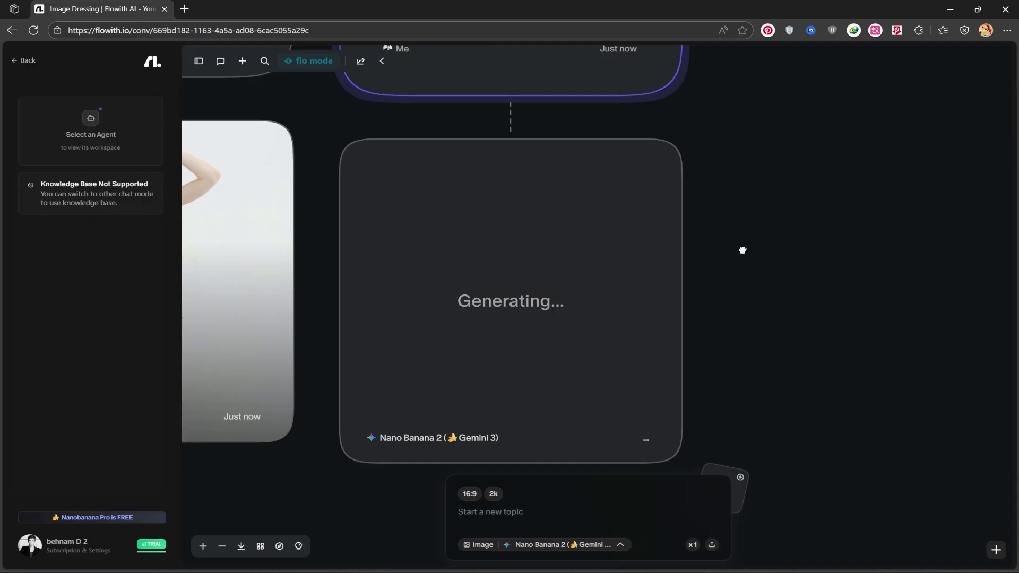
{"action": "left_click_drag", "start_coordinate": [741, 250], "coordinate": [721, 227]}
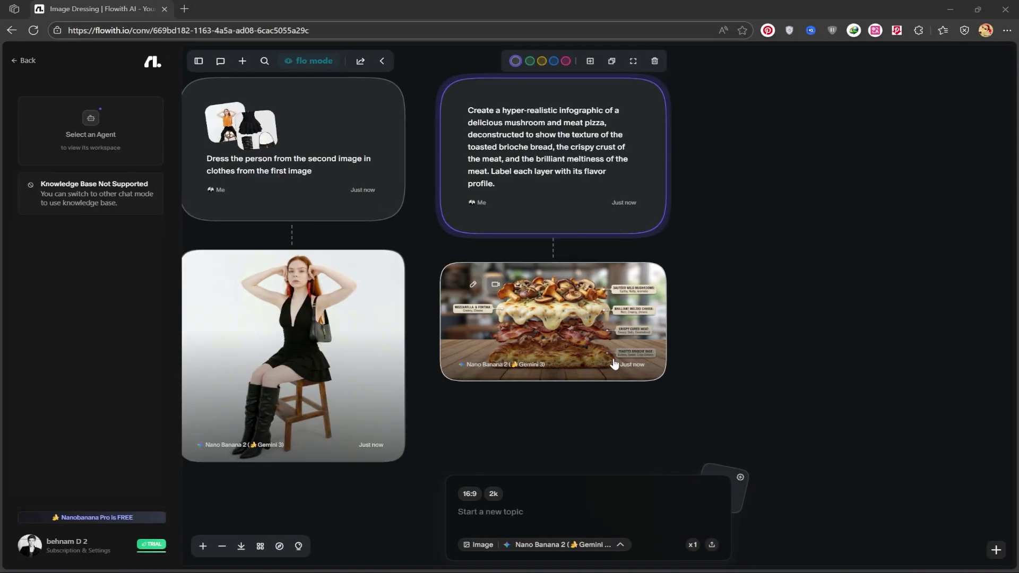
- Download the pizza infographic and view it full size as a 2752×1536 JPEG
{"action": "scroll", "coordinate": [607, 362], "scroll_direction": "up", "scroll_amount": 3}
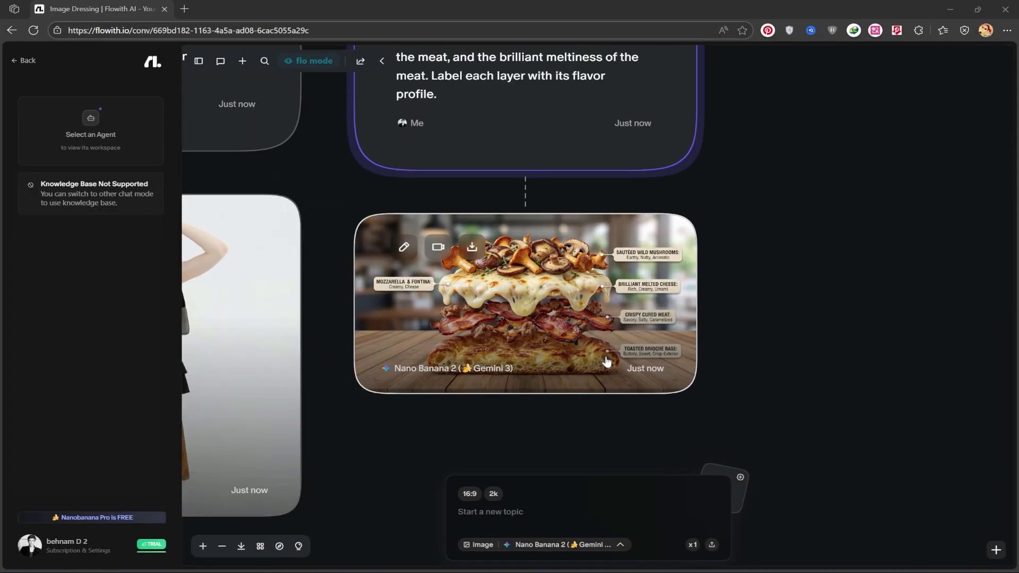
{"action": "left_click", "coordinate": [569, 296]}
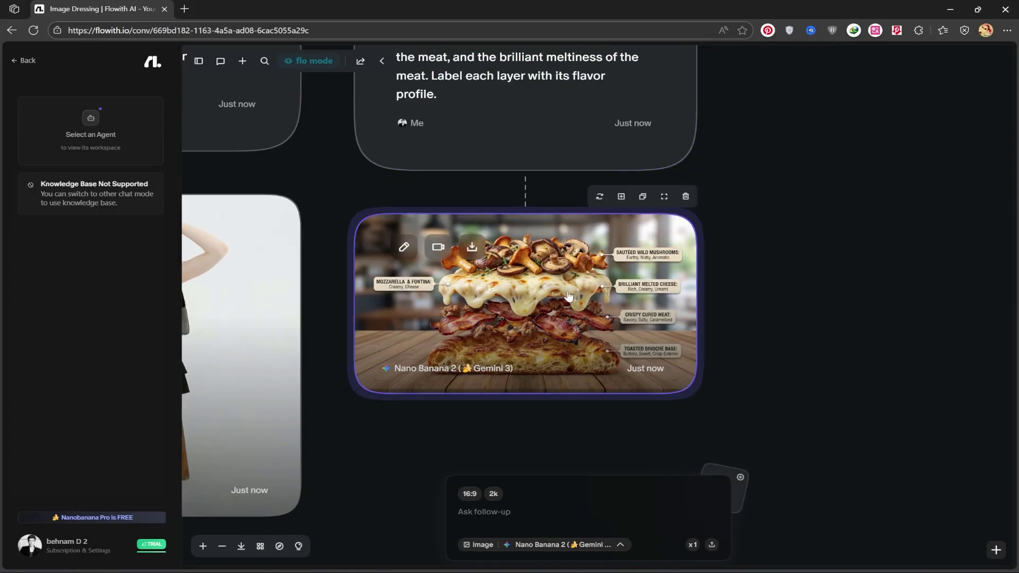
{"action": "left_click", "coordinate": [472, 247]}
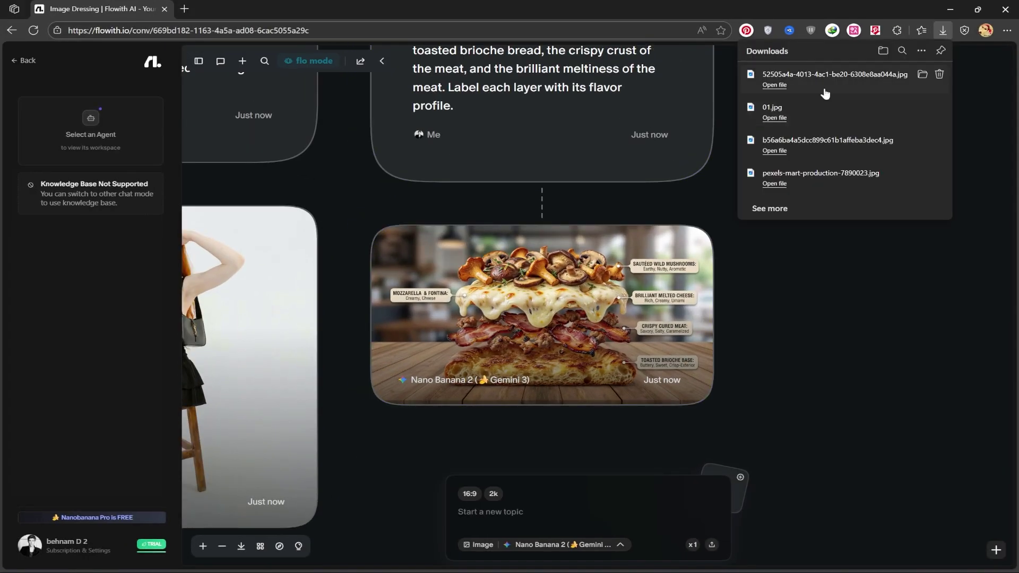
{"action": "left_click", "coordinate": [825, 94]}
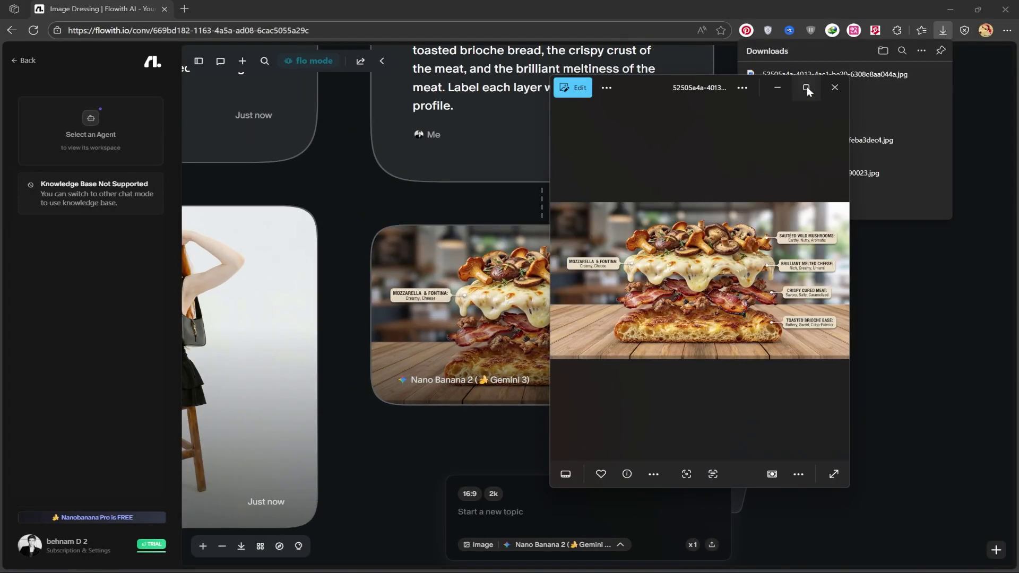
{"action": "left_click", "coordinate": [806, 88]}
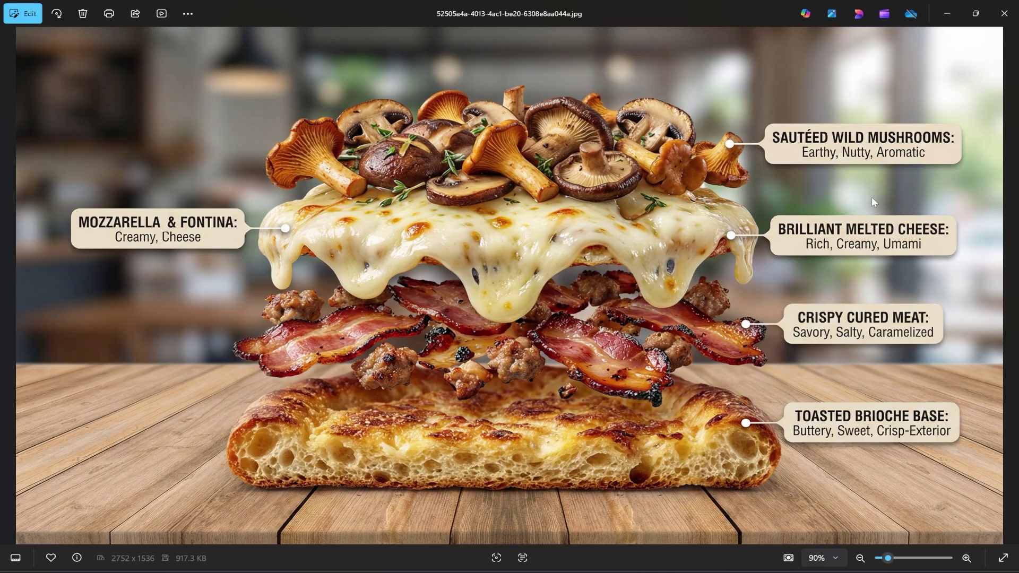
{"action": "left_click", "coordinate": [1007, 16]}
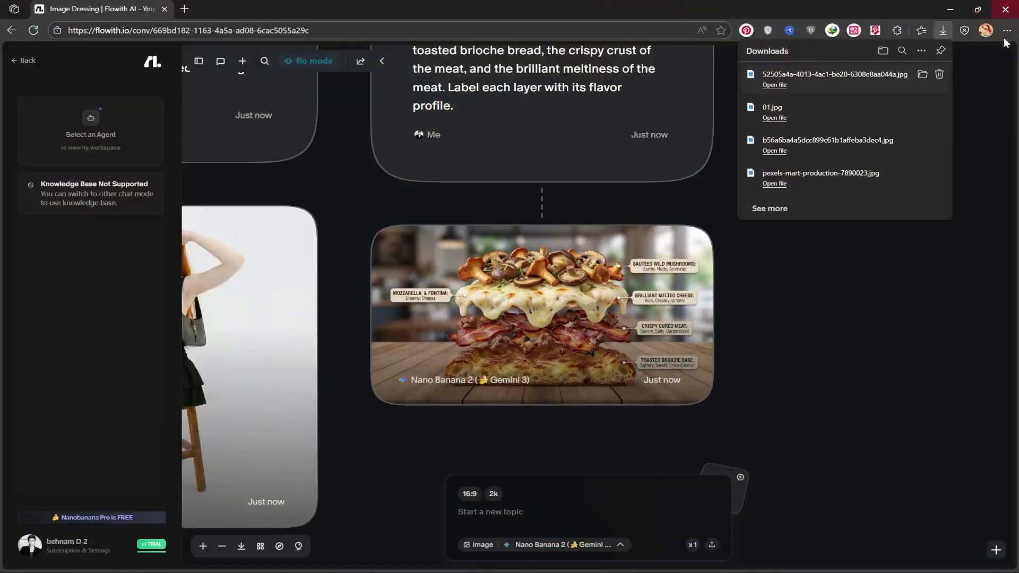
- Dismiss the downloads list and shift the pizza cards left to make room for a new prompt
{"action": "left_click", "coordinate": [842, 294]}
{"action": "scroll", "coordinate": [573, 315], "scroll_direction": "down", "scroll_amount": 2}
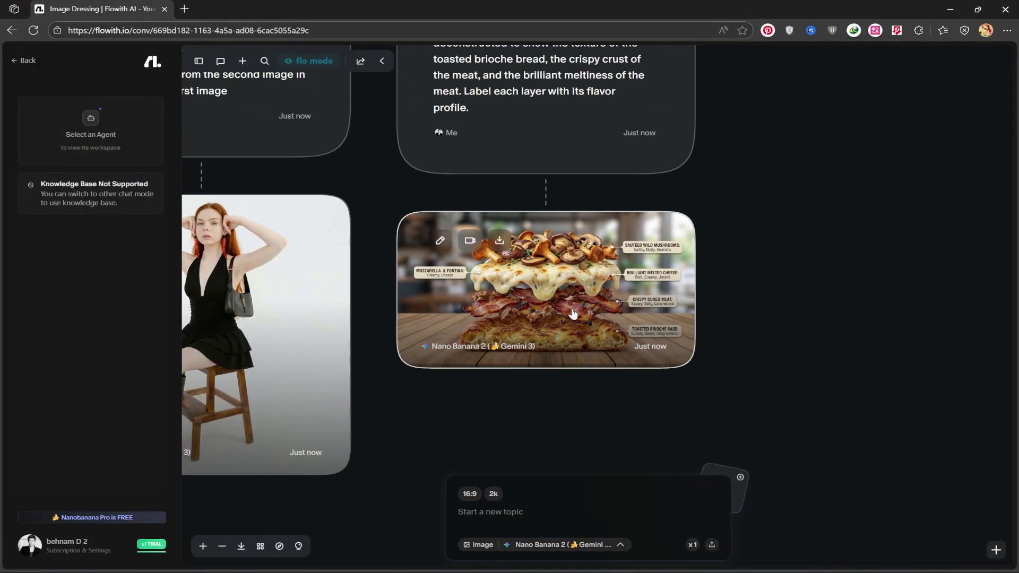
{"action": "scroll", "coordinate": [769, 241], "scroll_direction": "down", "scroll_amount": 2}
{"action": "left_click_drag", "start_coordinate": [735, 250], "coordinate": [464, 190]}
{"action": "left_click", "coordinate": [518, 508]}
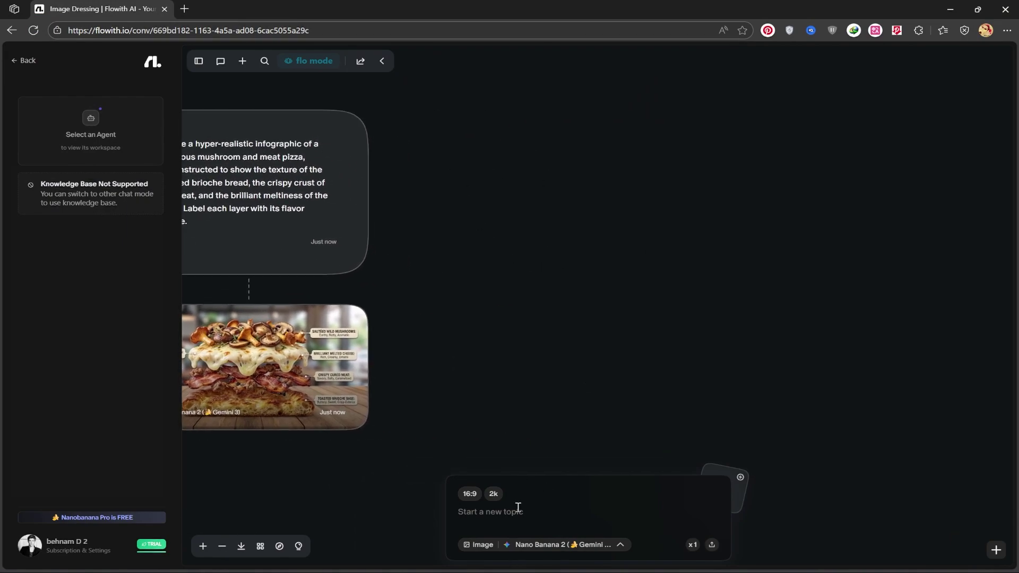
- Attach the empty-room photo and submit a prompt to design the room with IKEA home appliances
{"action": "left_click", "coordinate": [711, 545]}
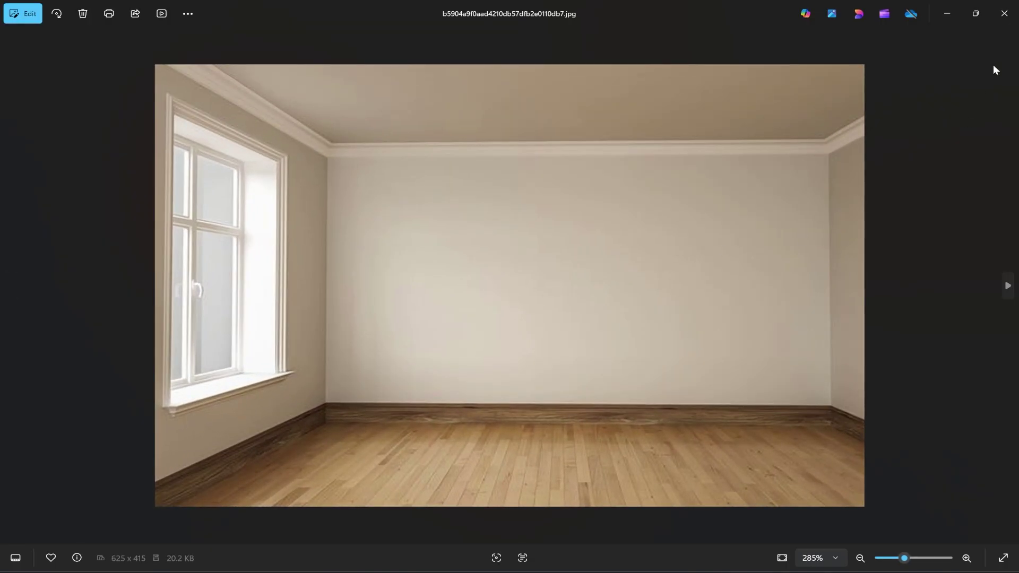
{"action": "left_click", "coordinate": [1004, 13]}
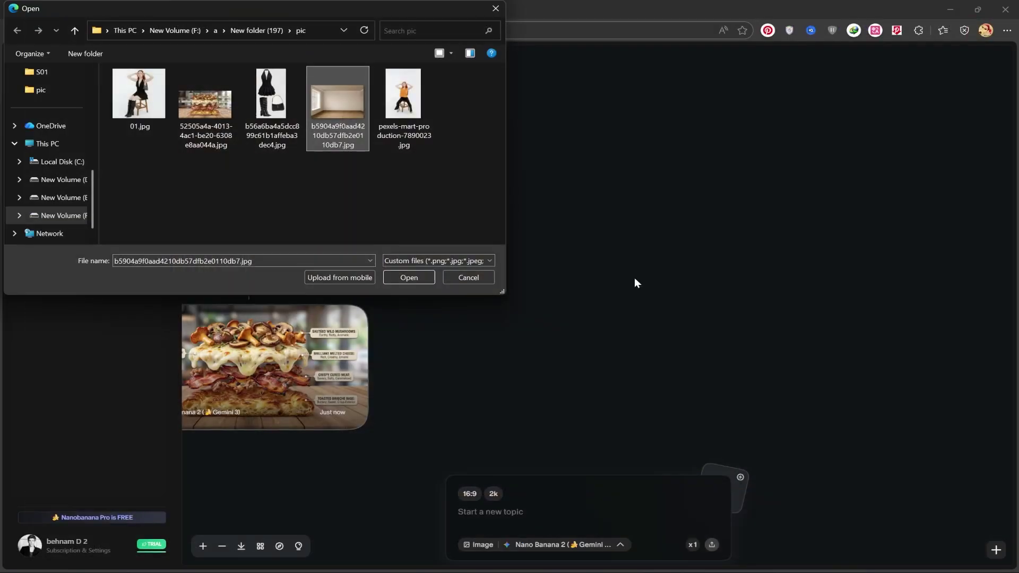
{"action": "double_click", "coordinate": [341, 122]}
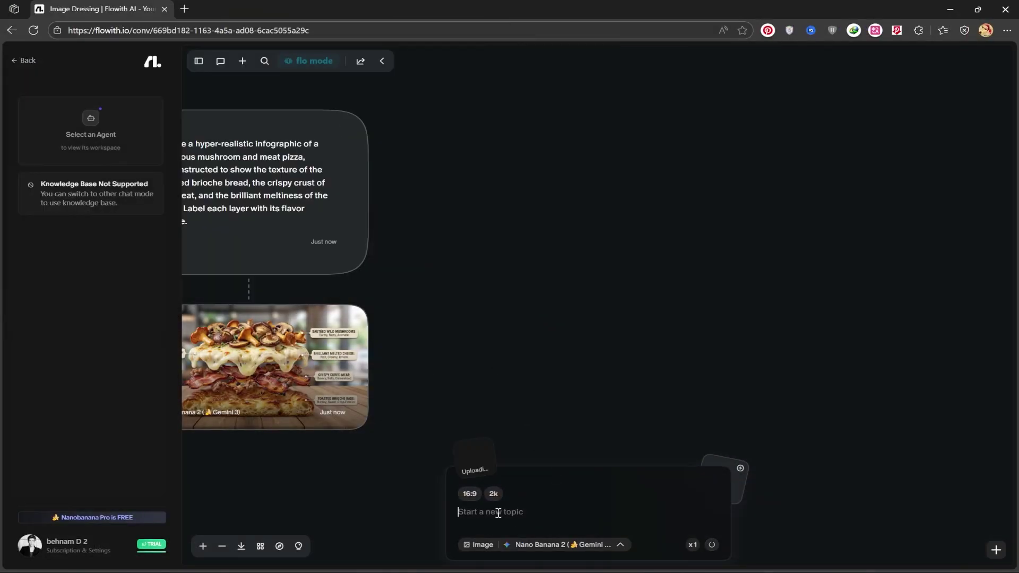
{"action": "type", "text": "analyze t"}
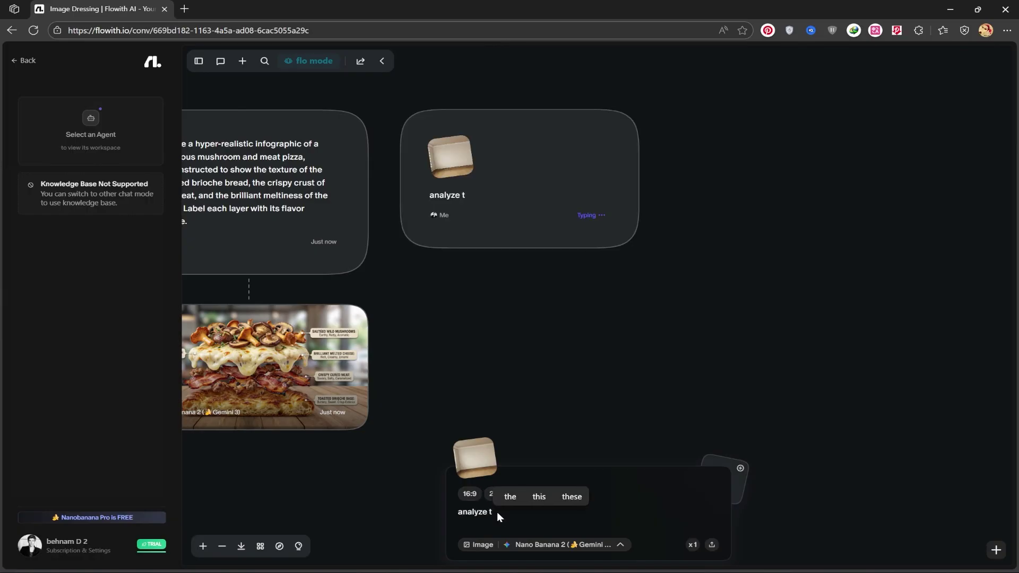
{"action": "type", "text": "his room of image and design that's with Ikeda"}
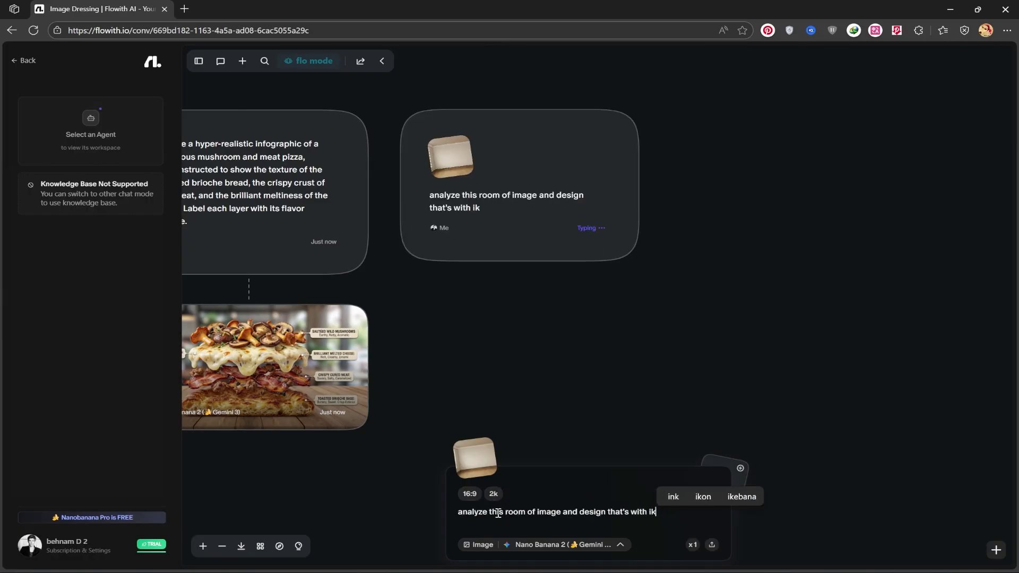
{"action": "key", "text": "BackSpace"}
{"action": "key", "text": "BackSpace"}
{"action": "key", "text": "BackSpace"}
{"action": "key", "text": "BackSpace"}
{"action": "key", "text": "BackSpace"}
{"action": "key", "text": "BackSpace"}
{"action": "type", "text": "IKEA home appliances"}
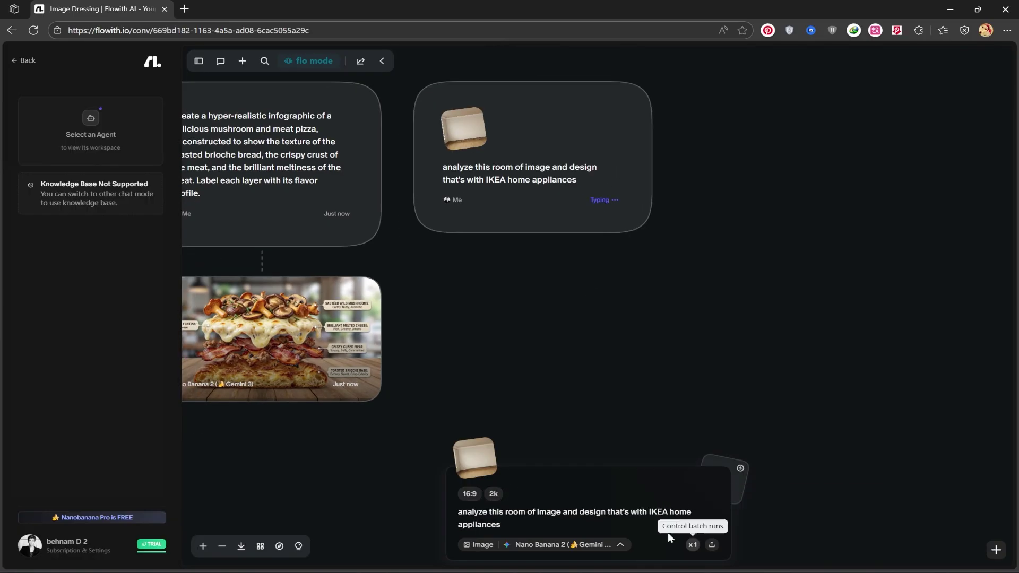
{"action": "key", "text": "Return"}
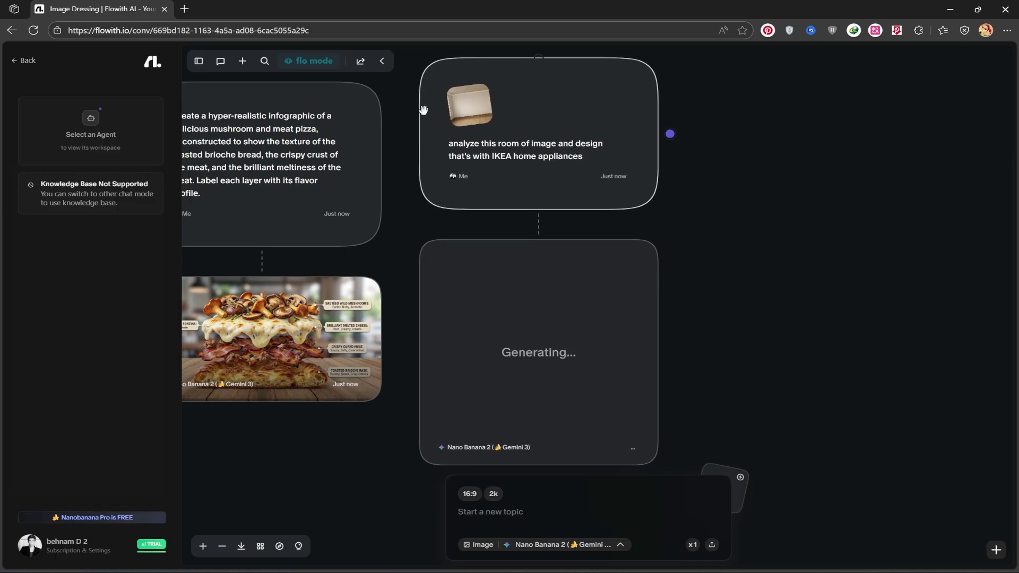
- Zoom out and pan the canvas to see all card groups while the room render generates
{"action": "scroll", "coordinate": [400, 209], "scroll_direction": "down", "scroll_amount": 3}
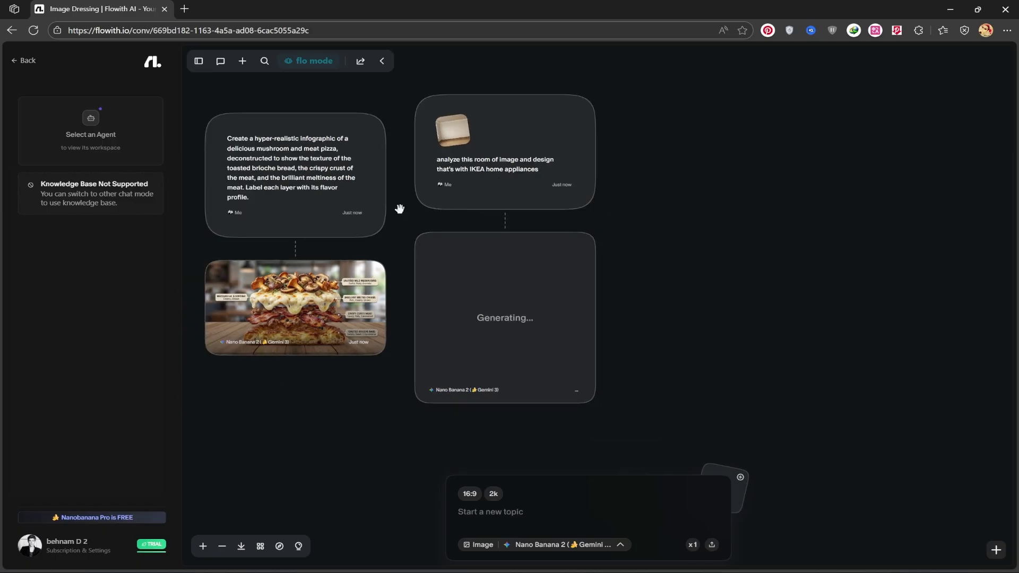
{"action": "left_click_drag", "start_coordinate": [403, 207], "coordinate": [423, 209]}
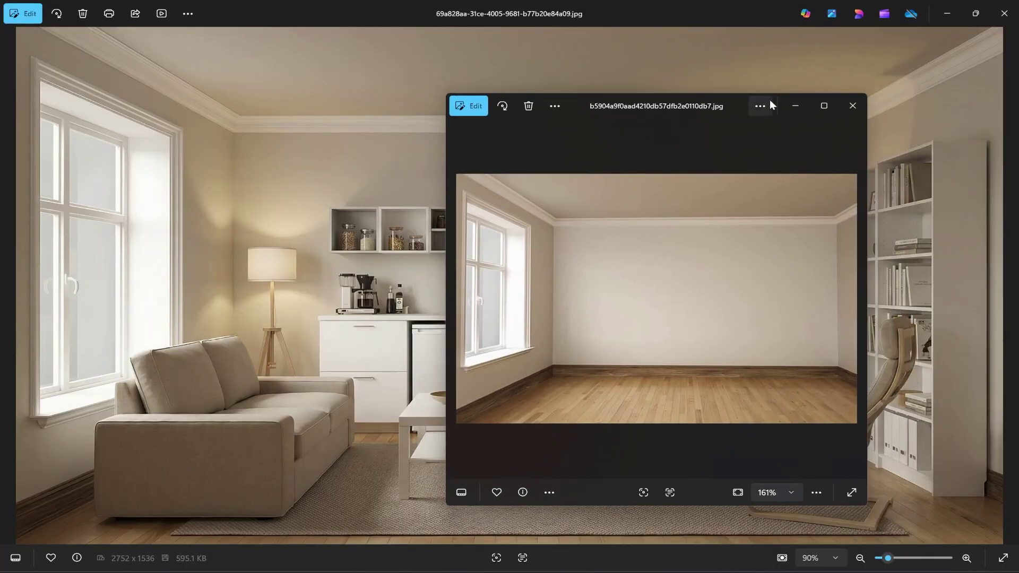
- Zoom into the furnished-room render's sofa and move its window to the left
{"action": "left_click", "coordinate": [786, 106]}
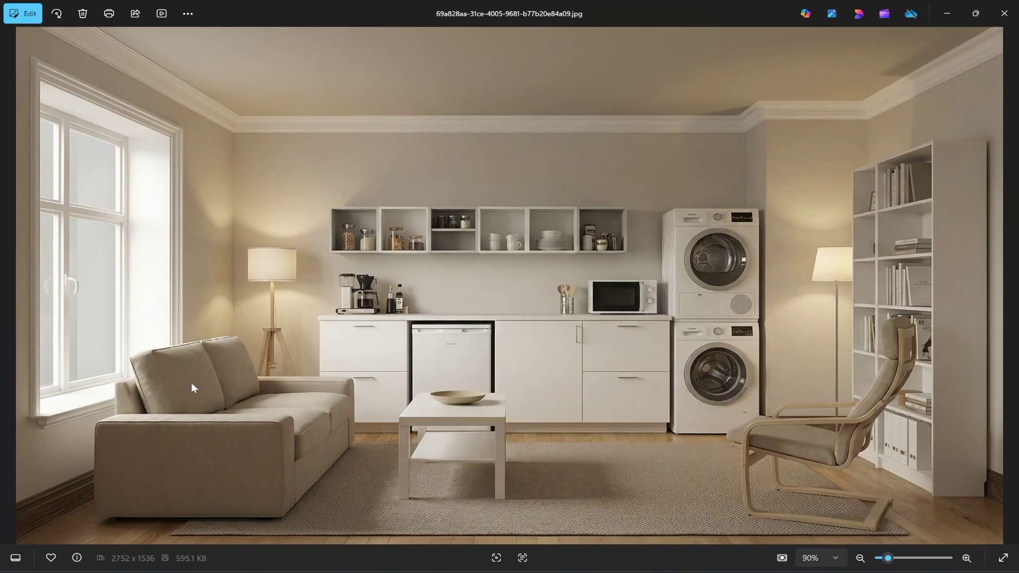
{"action": "scroll", "coordinate": [191, 383], "scroll_direction": "up", "scroll_amount": 5}
{"action": "scroll", "coordinate": [191, 383], "scroll_direction": "down", "scroll_amount": 6}
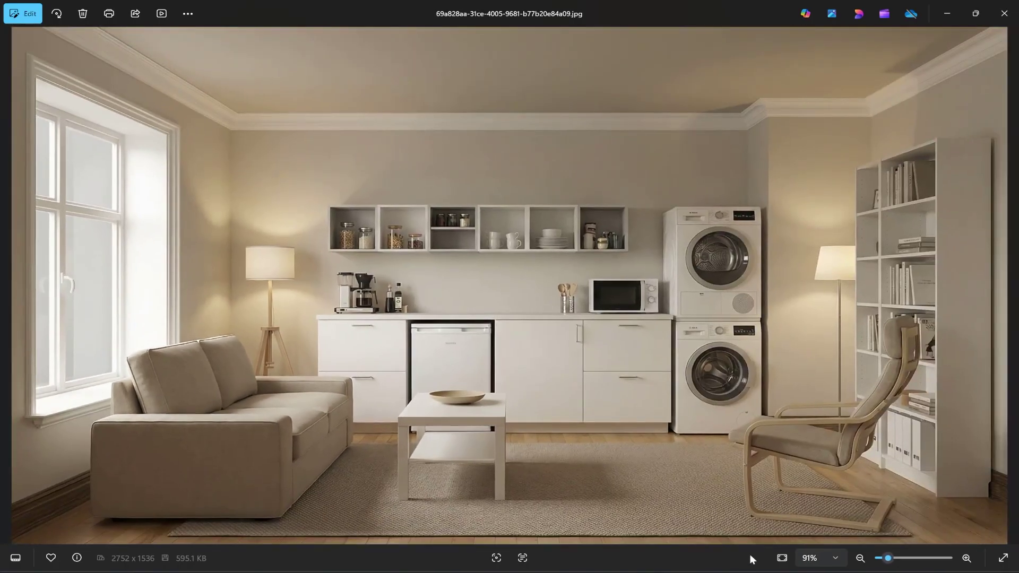
{"action": "left_click", "coordinate": [976, 13]}
{"action": "left_click_drag", "start_coordinate": [708, 79], "coordinate": [231, 85]}
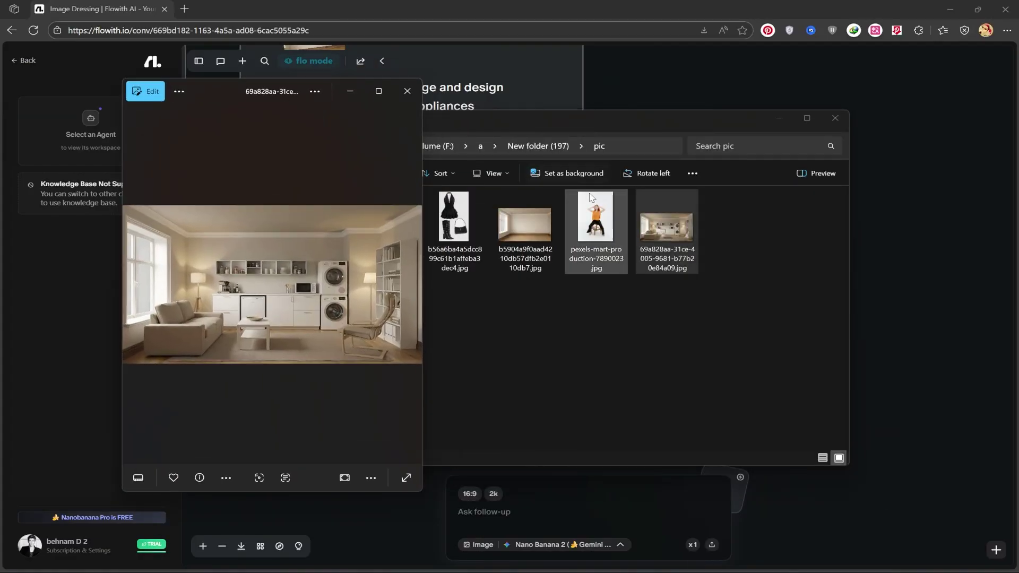
- Open the empty room photo beside it, widen both views, then close both viewers
{"action": "double_click", "coordinate": [524, 225]}
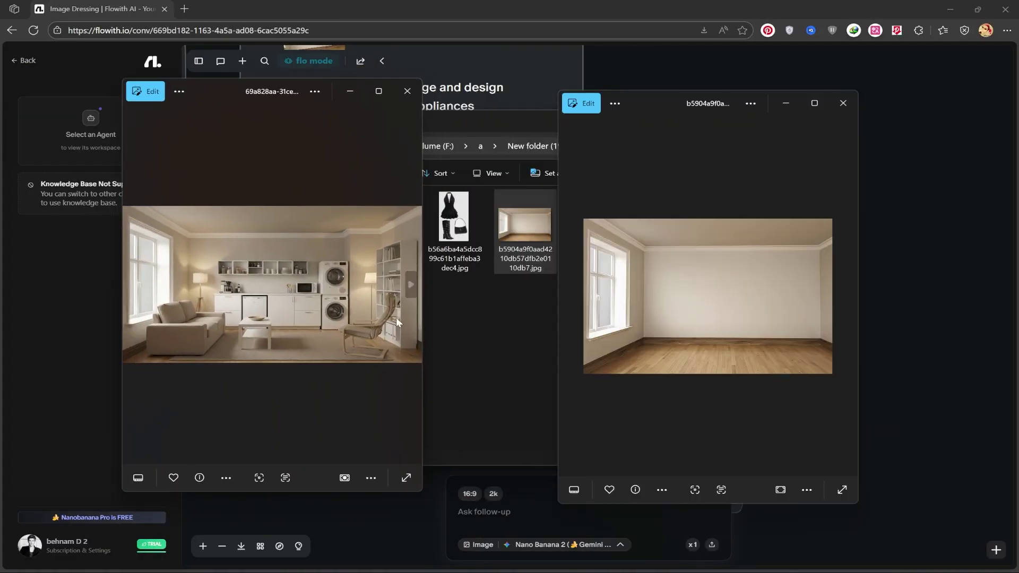
{"action": "left_click_drag", "start_coordinate": [421, 320], "coordinate": [524, 318]}
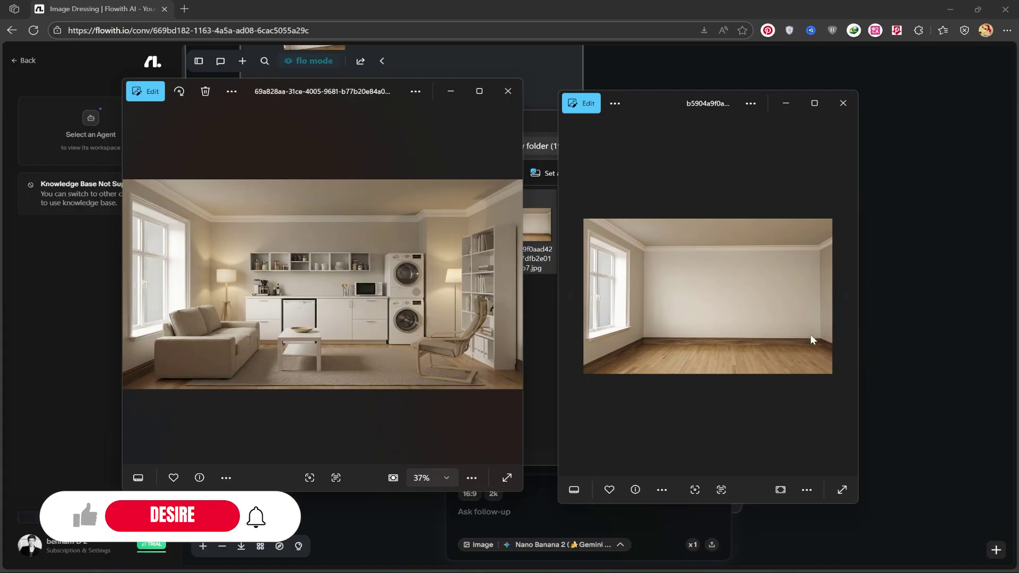
{"action": "left_click_drag", "start_coordinate": [860, 315], "coordinate": [1011, 313]}
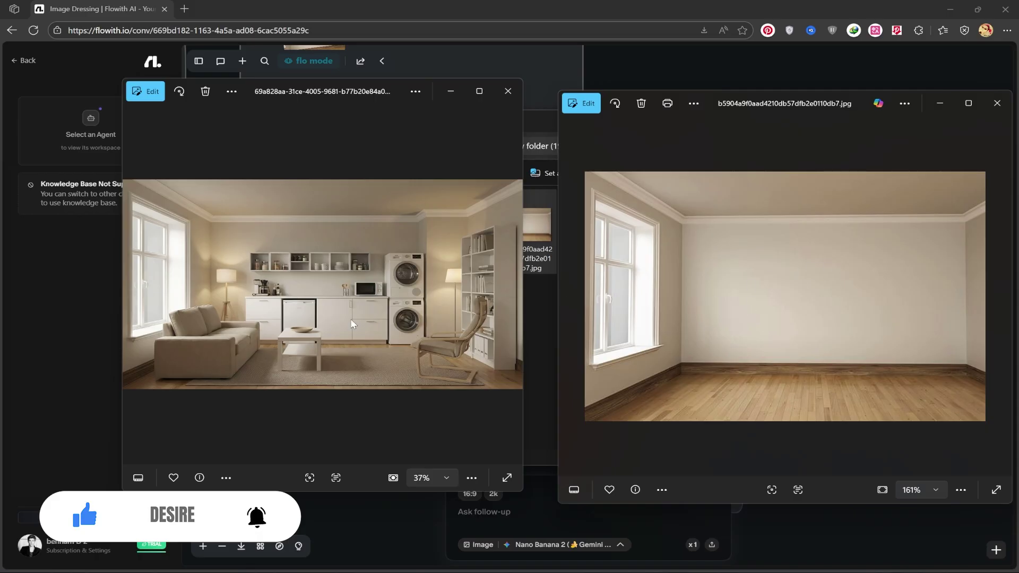
{"action": "left_click", "coordinate": [507, 101]}
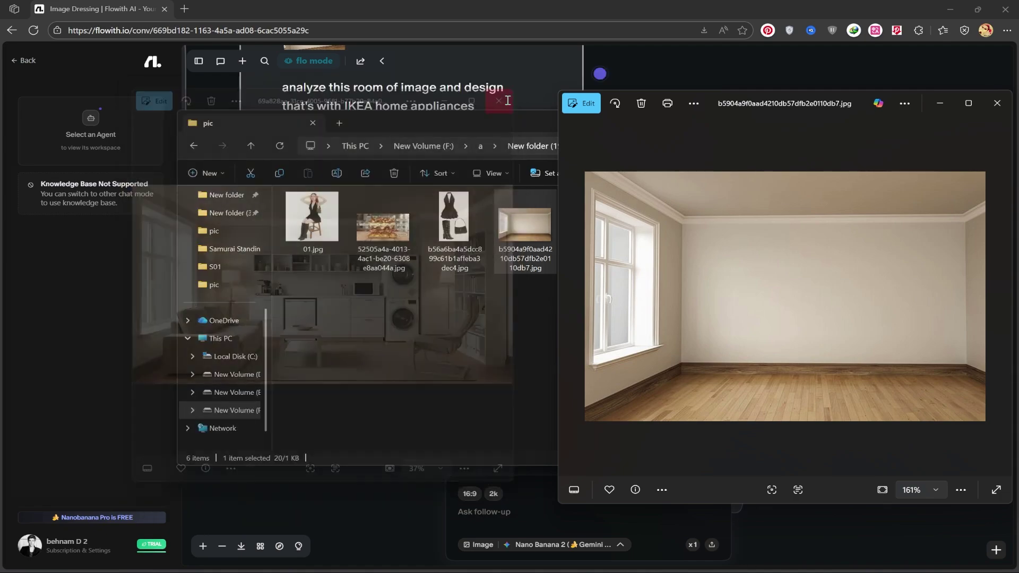
{"action": "left_click", "coordinate": [997, 103]}
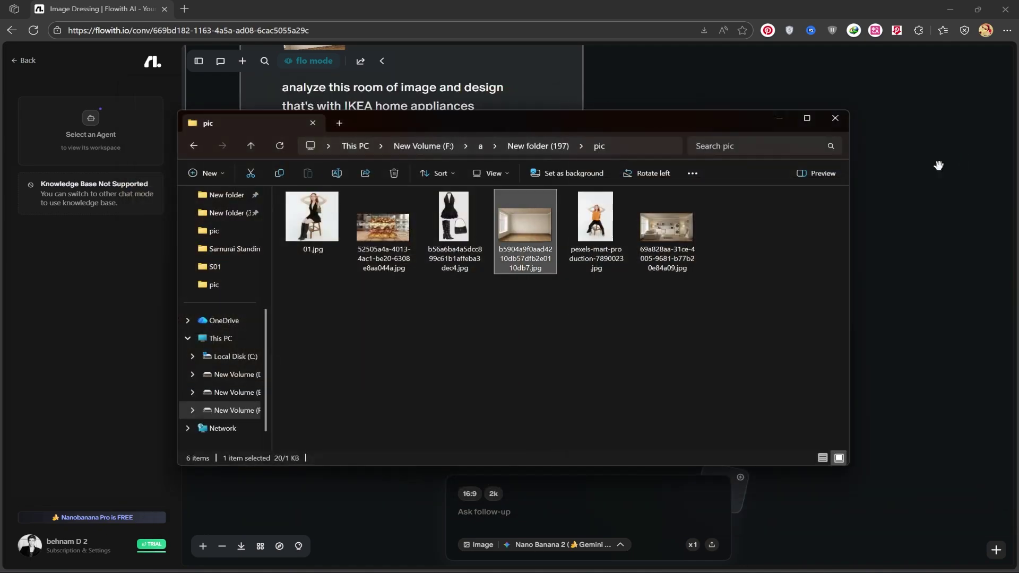
- Return to the Flowith canvas and shift the room cards toward the left of the view
{"action": "left_click", "coordinate": [876, 170]}
{"action": "scroll", "coordinate": [656, 281], "scroll_direction": "up", "scroll_amount": 2}
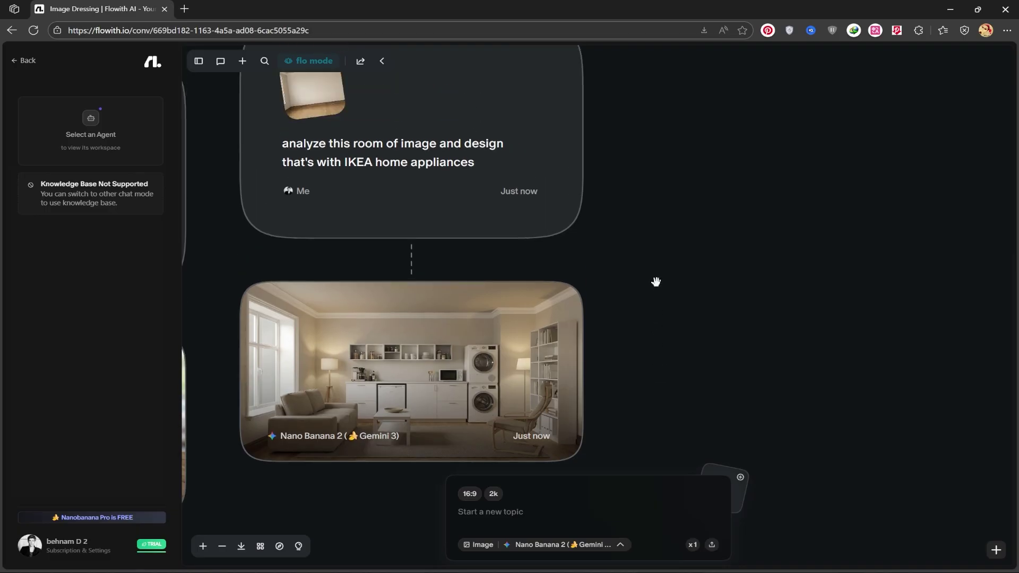
{"action": "scroll", "coordinate": [656, 281], "scroll_direction": "up", "scroll_amount": 1}
{"action": "scroll", "coordinate": [656, 281], "scroll_direction": "down", "scroll_amount": 1}
{"action": "scroll", "coordinate": [655, 280], "scroll_direction": "down", "scroll_amount": 1}
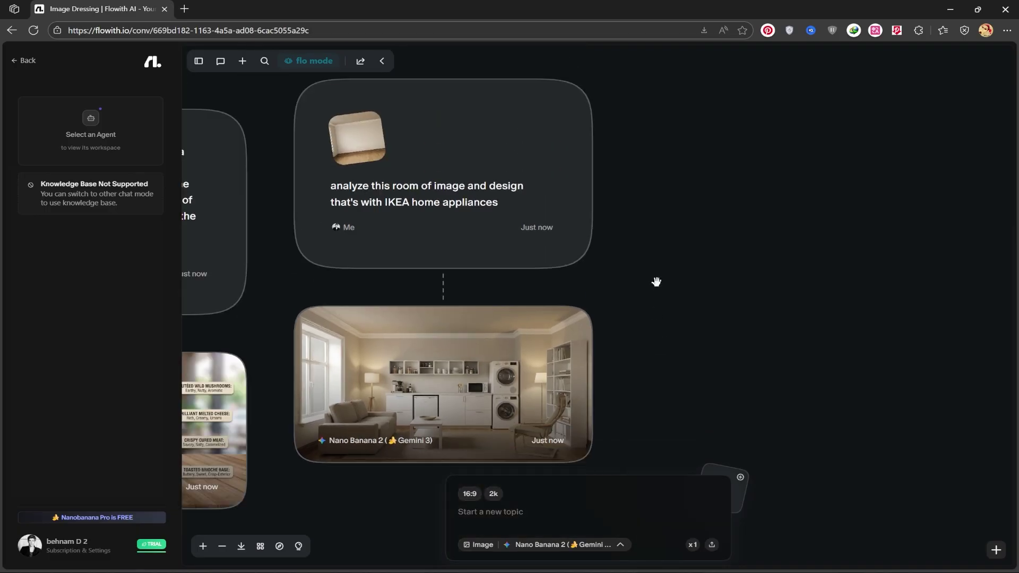
{"action": "scroll", "coordinate": [679, 284], "scroll_direction": "right", "scroll_amount": 1}
{"action": "left_click_drag", "start_coordinate": [675, 292], "coordinate": [591, 294]}
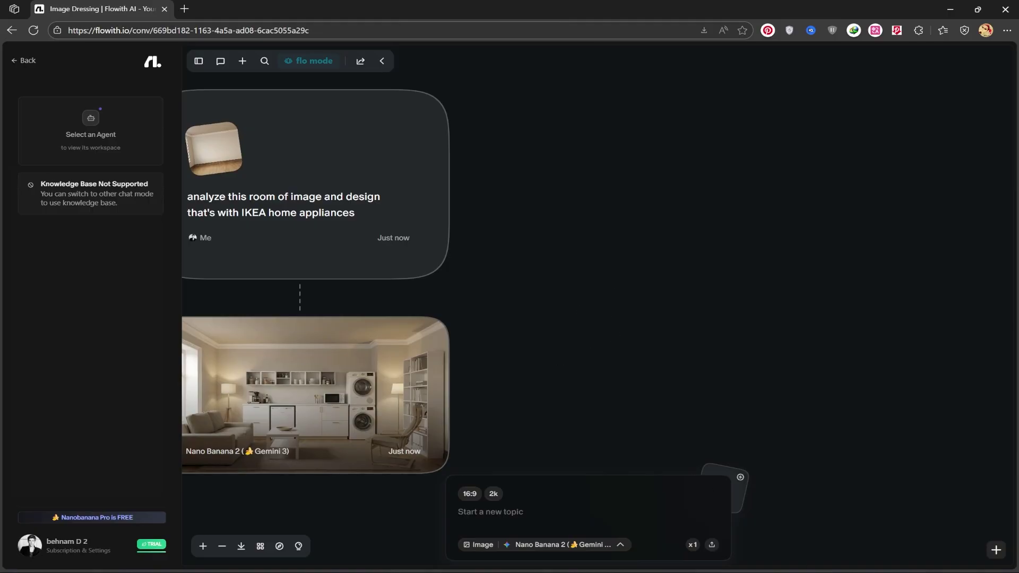
- Upload 'Generated Image October 19, 2025' and dom-hill-nimEfTcTNyY-unsplash.jpg as reference images
{"action": "left_click", "coordinate": [712, 544]}
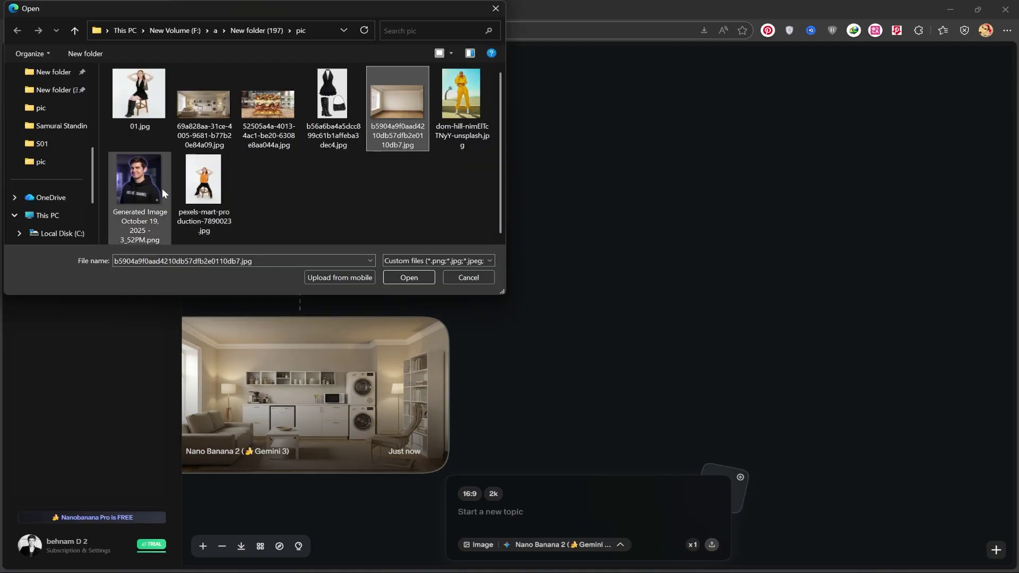
{"action": "left_click", "coordinate": [144, 193]}
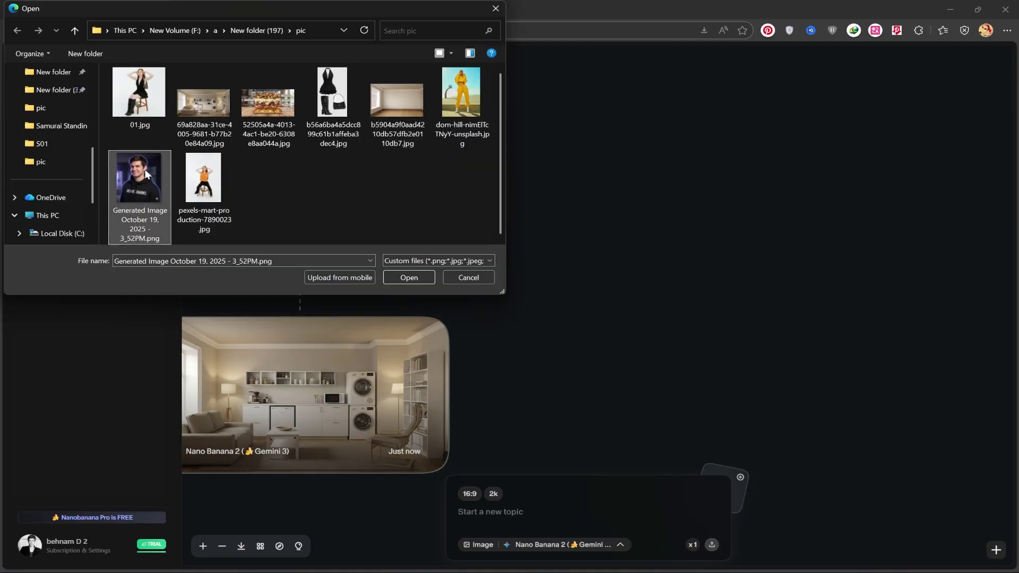
{"action": "double_click", "coordinate": [147, 174]}
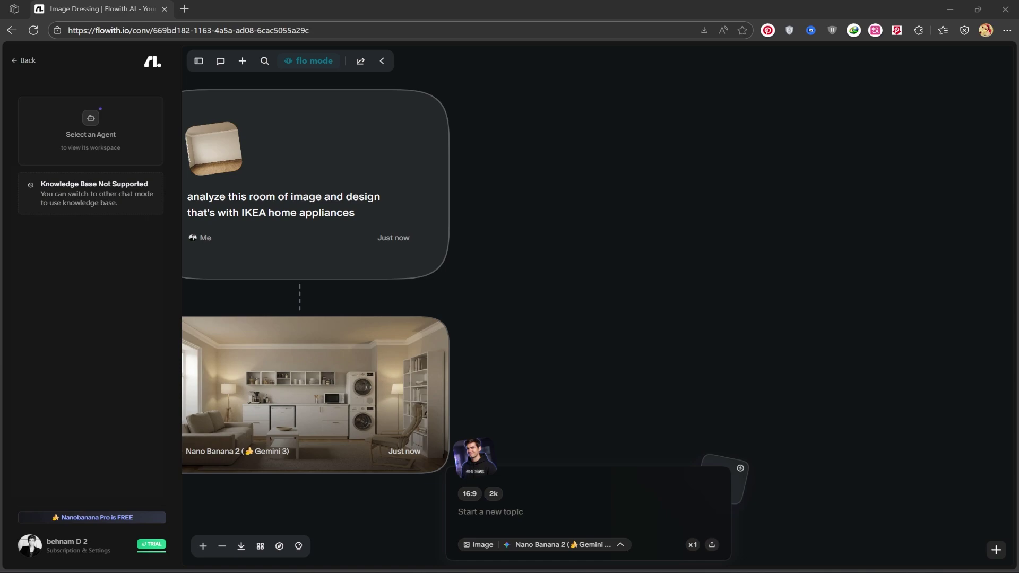
{"action": "left_click", "coordinate": [711, 546]}
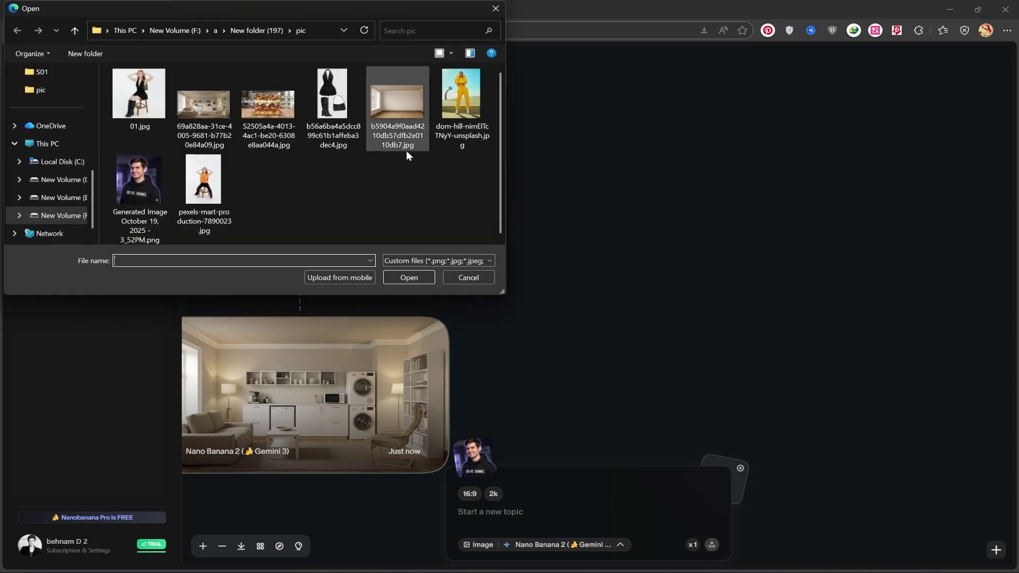
{"action": "double_click", "coordinate": [454, 88]}
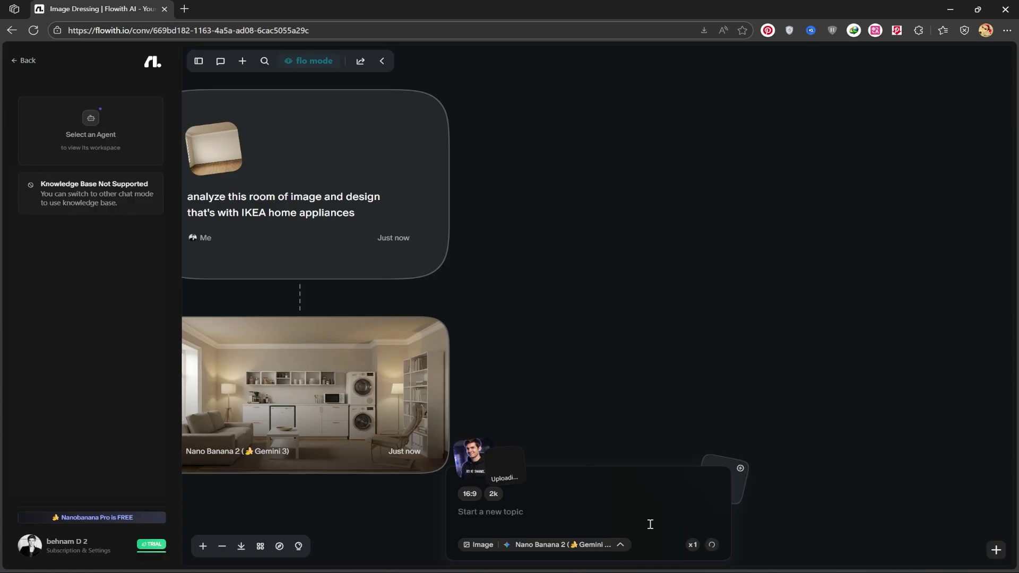
- Set the image count to x8, paste the luxury luggage story prompt, and submit it
{"action": "left_click", "coordinate": [694, 551]}
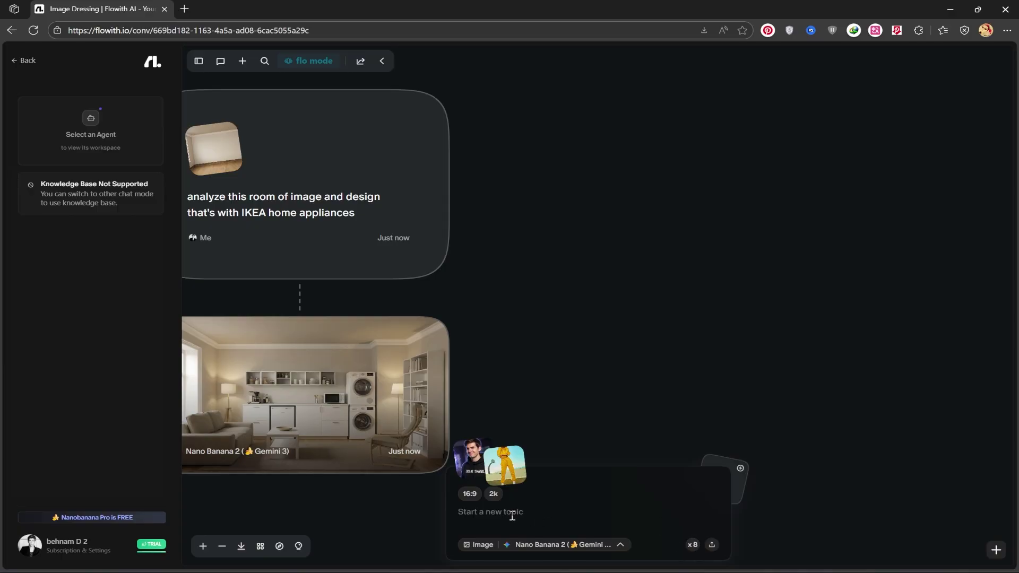
{"action": "type", "text": "Create an addictively intriguing 9-part story with 9 images featuring a woman and man in an award-winning luxury luggage commercial. The story should have emotional highs and lows, ending on an elegant shot of the woman with the logo. The identity of the woman and man and their attire must stay consistent throughout but they can and should be seen from different angles and distances. Please generate images one at a time. Make sure every image is in a 16:9 landscape format"}
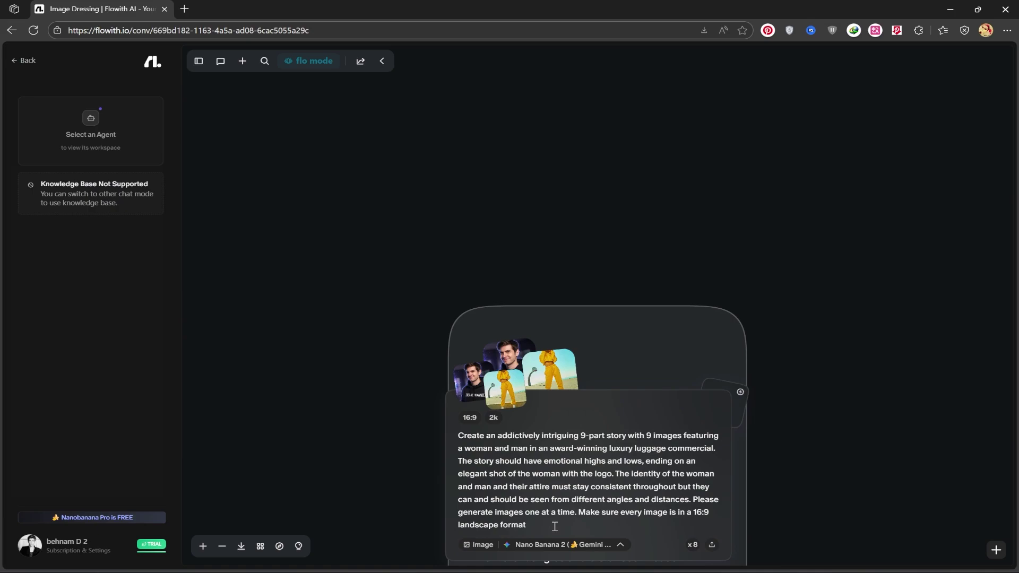
{"action": "key", "text": "Return"}
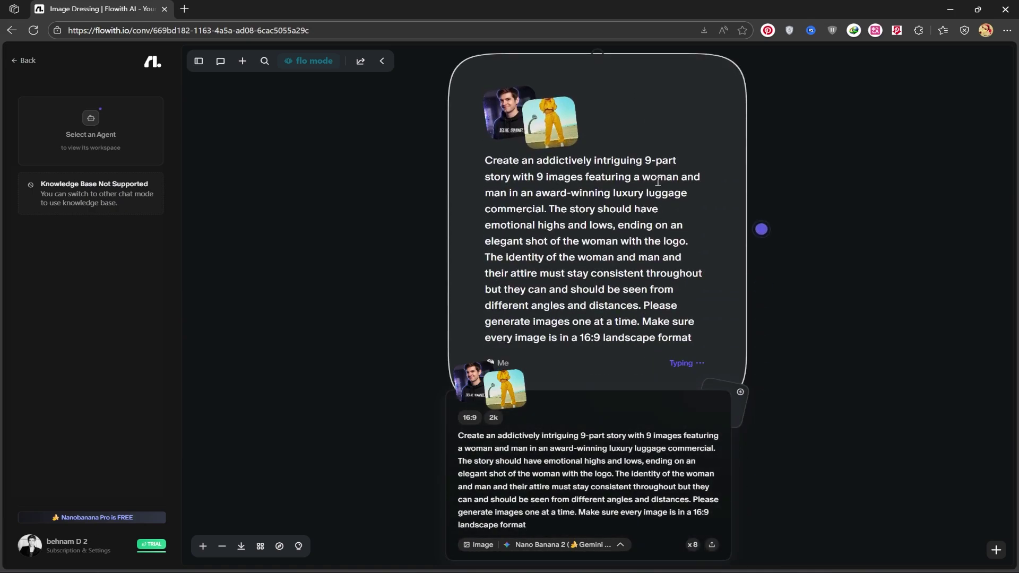
- Change both '9's in the prompt to '8' and resend the 8-part story request
{"action": "double_click", "coordinate": [650, 435]}
{"action": "type", "text": "8"}
{"action": "double_click", "coordinate": [585, 436]}
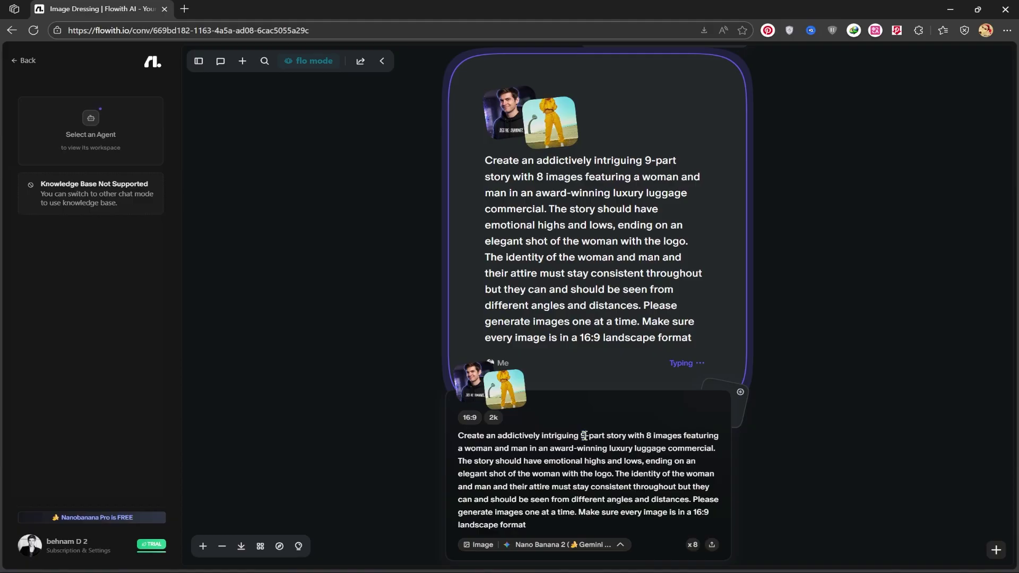
{"action": "key", "text": "BackSpace"}
{"action": "type", "text": "8"}
{"action": "key", "text": "Return"}
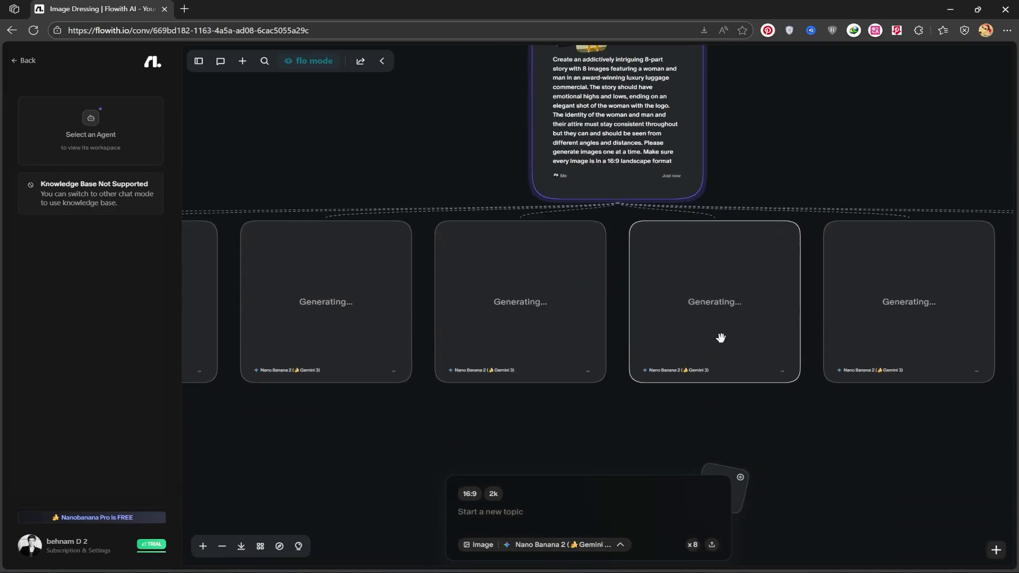
- Zoom out, pan, and zoom back in to center the eight generating image placeholders
{"action": "scroll", "coordinate": [721, 337], "scroll_direction": "down", "scroll_amount": 5}
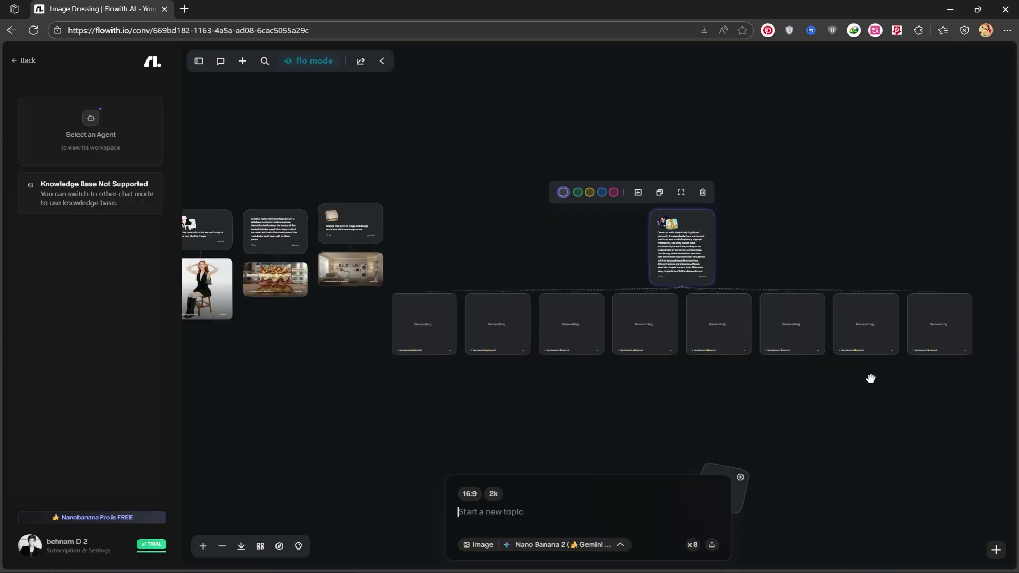
{"action": "left_click_drag", "start_coordinate": [871, 377], "coordinate": [805, 387]}
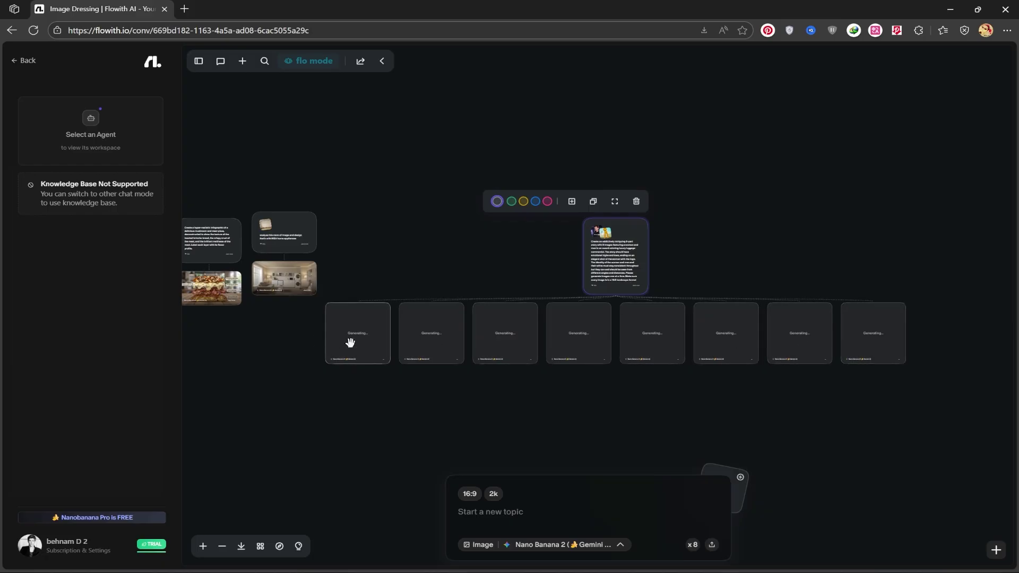
{"action": "scroll", "coordinate": [351, 342], "scroll_direction": "up", "scroll_amount": 5}
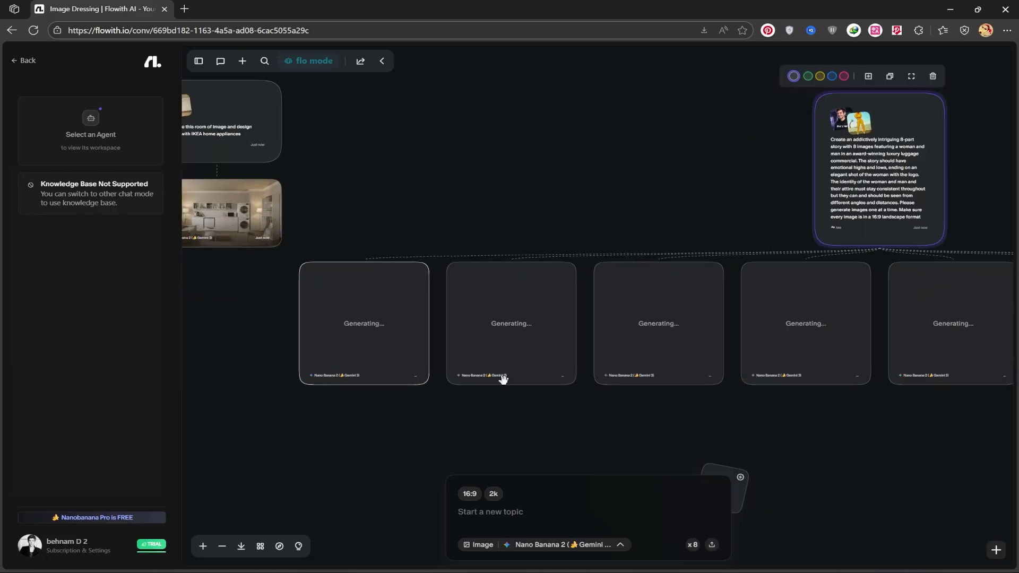
- Pan along the generated terminal, lounge and jet images, ending on the couple walking past the jet
{"action": "scroll", "coordinate": [428, 342], "scroll_direction": "up", "scroll_amount": 5}
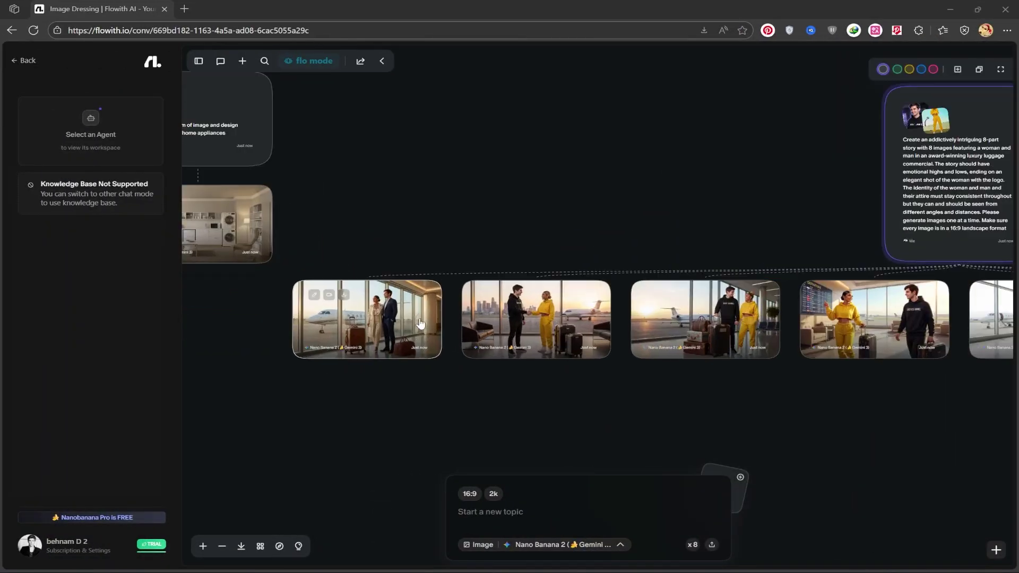
{"action": "scroll", "coordinate": [398, 323], "scroll_direction": "up", "scroll_amount": 1}
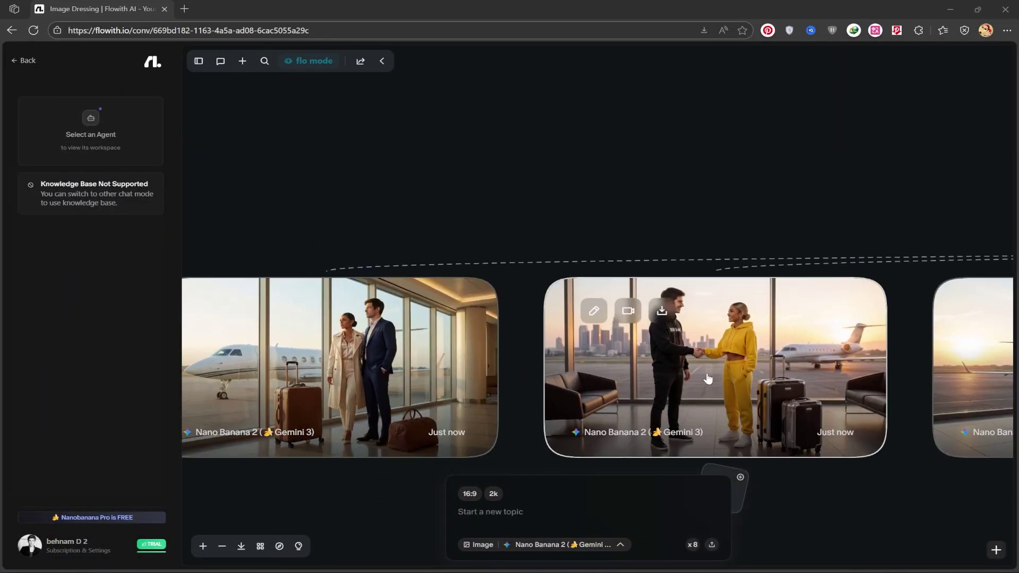
{"action": "left_click_drag", "start_coordinate": [881, 486], "coordinate": [401, 453]}
{"action": "left_click_drag", "start_coordinate": [753, 465], "coordinate": [545, 432]}
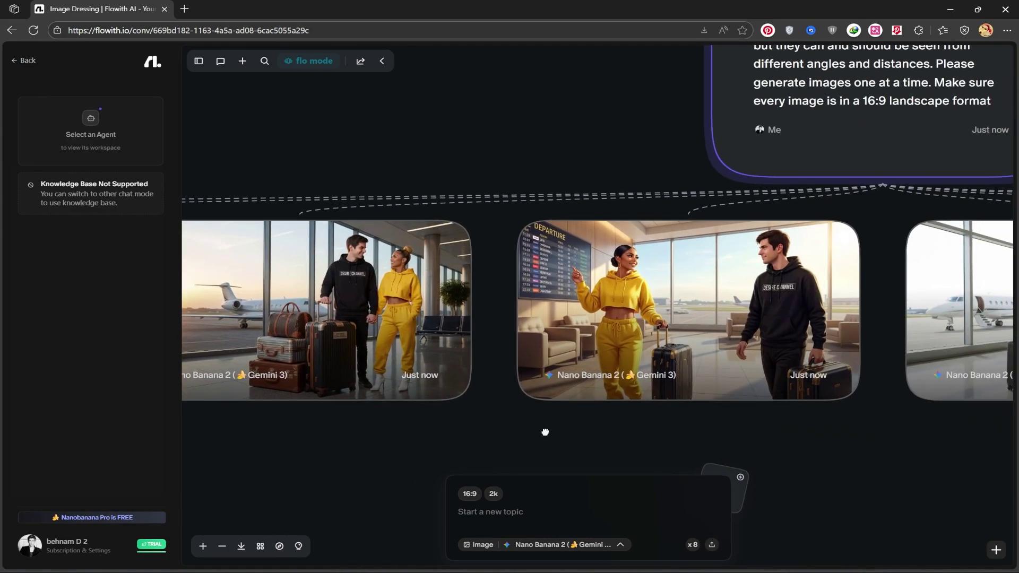
{"action": "left_click_drag", "start_coordinate": [795, 455], "coordinate": [518, 444]}
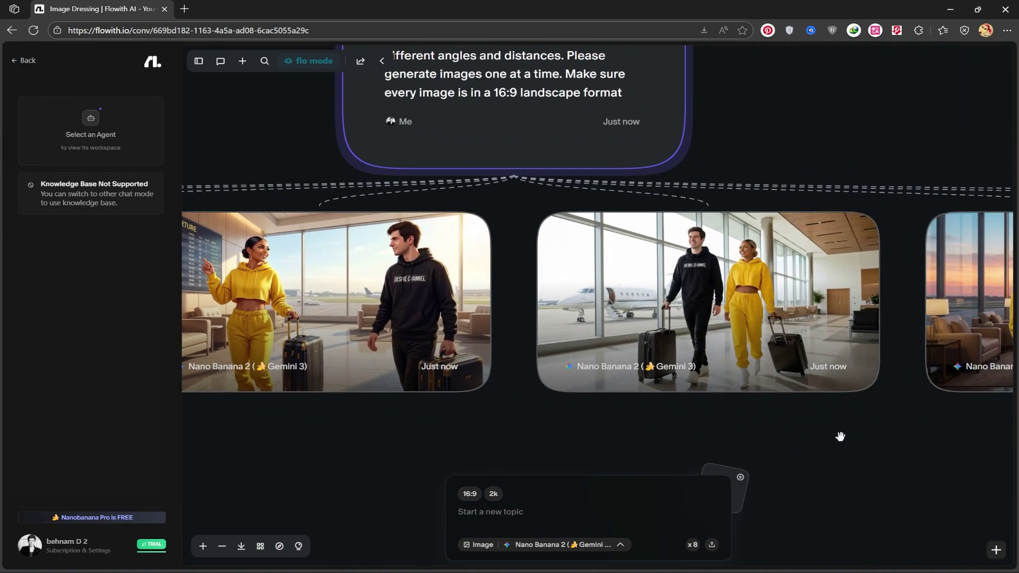
{"action": "left_click_drag", "start_coordinate": [841, 437], "coordinate": [492, 415]}
{"action": "left_click_drag", "start_coordinate": [918, 401], "coordinate": [564, 406]}
{"action": "left_click_drag", "start_coordinate": [804, 398], "coordinate": [441, 390]}
{"action": "mouse_move", "coordinate": [836, 382]}
{"action": "left_mouse_down"}
{"action": "mouse_move", "coordinate": [728, 389]}
{"action": "mouse_move", "coordinate": [819, 384]}
{"action": "left_mouse_up"}
{"action": "mouse_move", "coordinate": [426, 232]}
{"action": "left_click_drag", "start_coordinate": [309, 391], "coordinate": [909, 361]}
{"action": "left_click_drag", "start_coordinate": [364, 389], "coordinate": [482, 409]}
- Download the couple-beside-the-jet image as a 2752×1536 JPEG, view it in Photos, then close it
{"action": "mouse_move", "coordinate": [361, 201]}
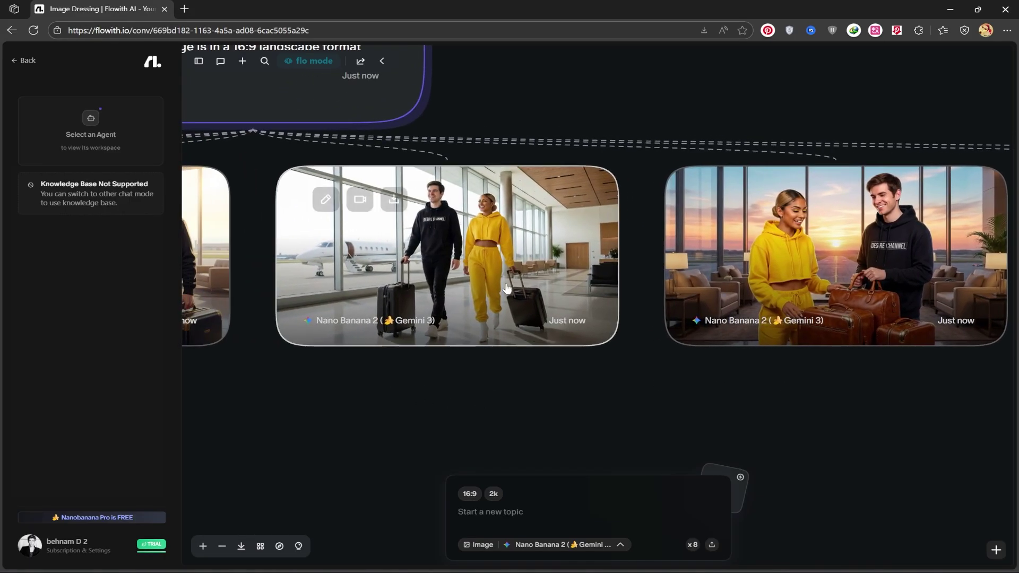
{"action": "left_click", "coordinate": [394, 201]}
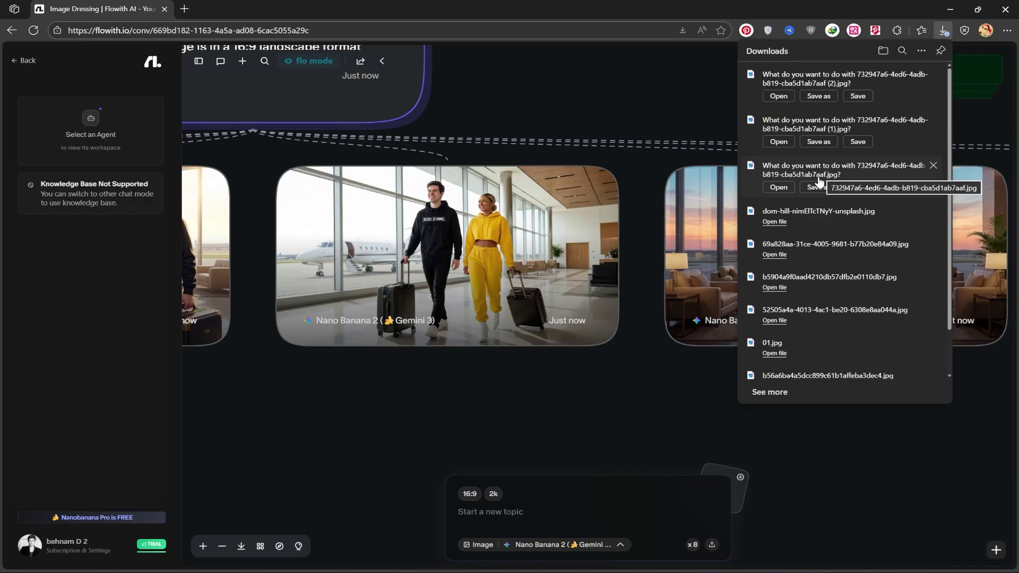
{"action": "left_click", "coordinate": [819, 183]}
{"action": "left_click", "coordinate": [917, 306]}
{"action": "left_click", "coordinate": [826, 179]}
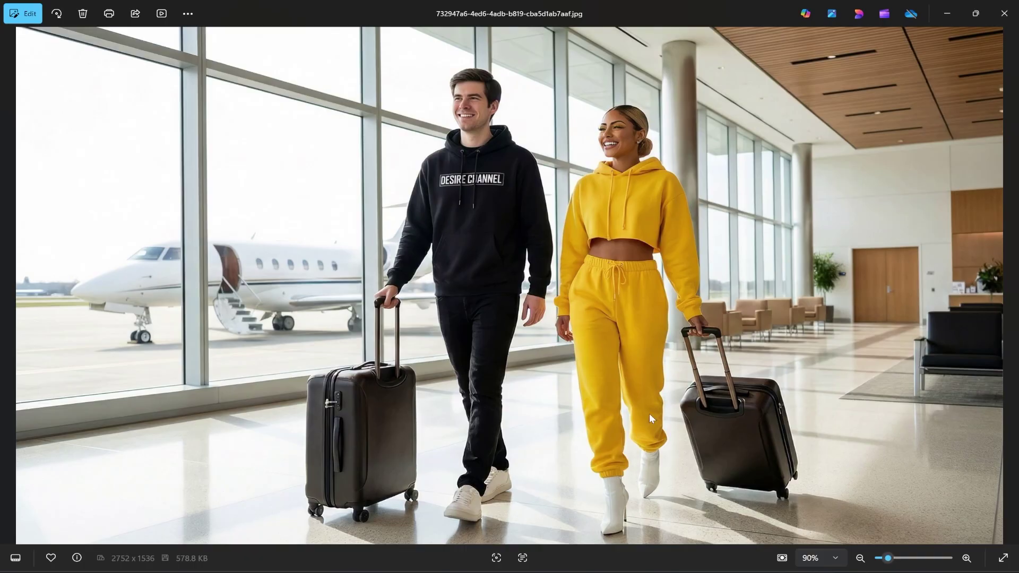
{"action": "left_click", "coordinate": [1004, 13]}
{"action": "left_click", "coordinate": [587, 411]}
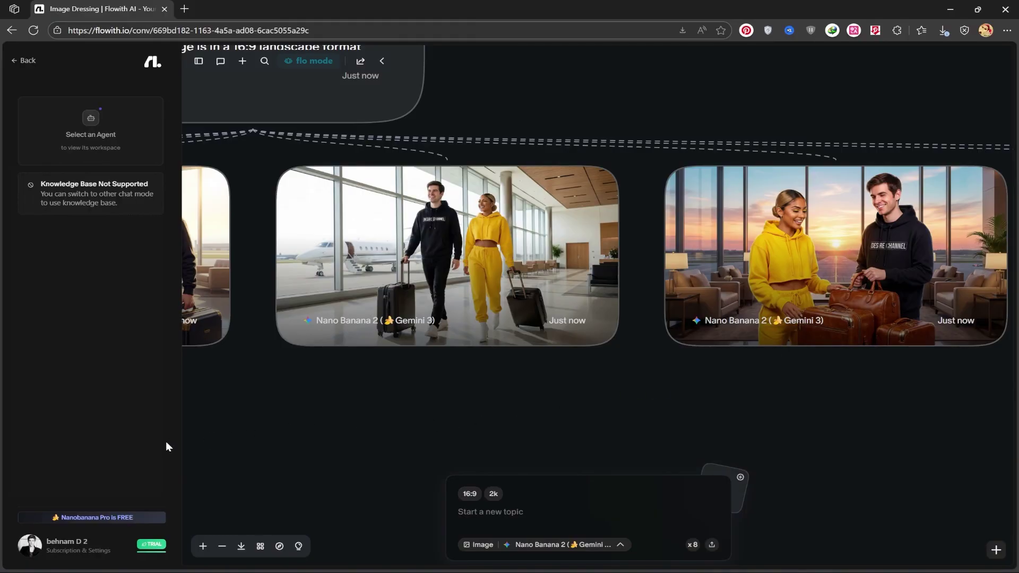
- Open Invite Friends from the profile menu and review the 1 invitation and 2,000 credits earned
{"action": "left_click", "coordinate": [68, 543]}
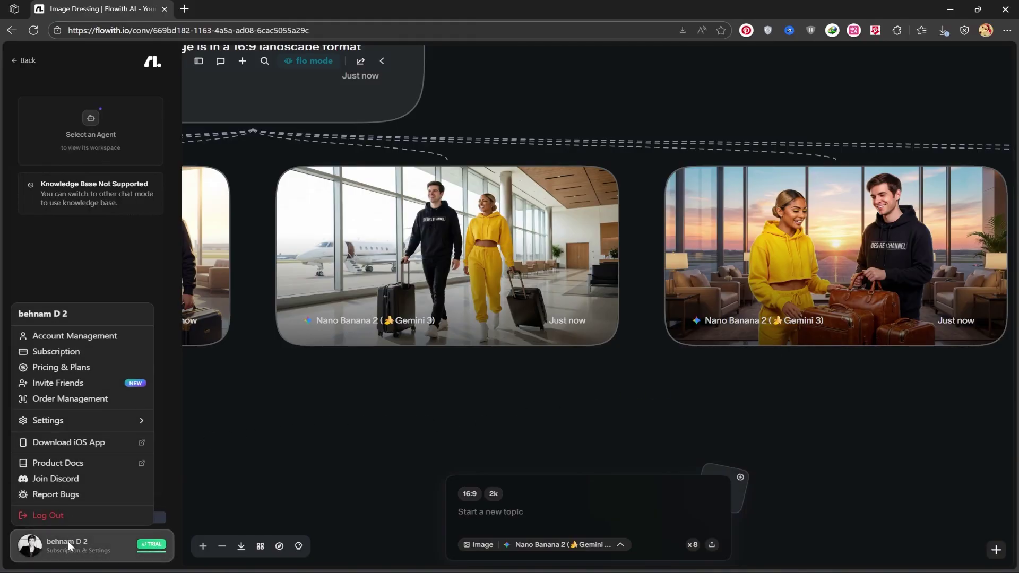
{"action": "left_click", "coordinate": [58, 385]}
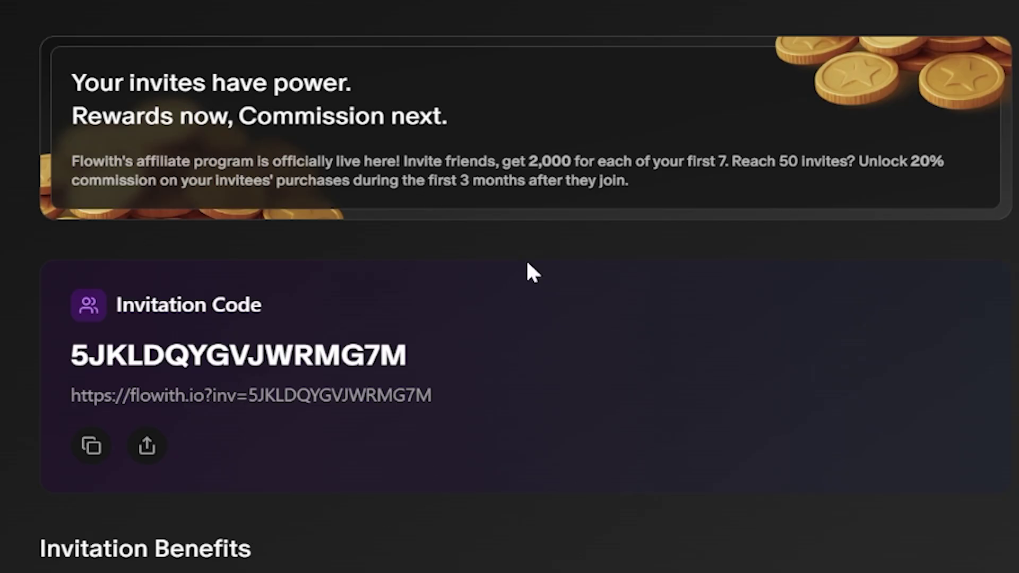
{"action": "left_click_drag", "start_coordinate": [530, 163], "coordinate": [578, 164]}
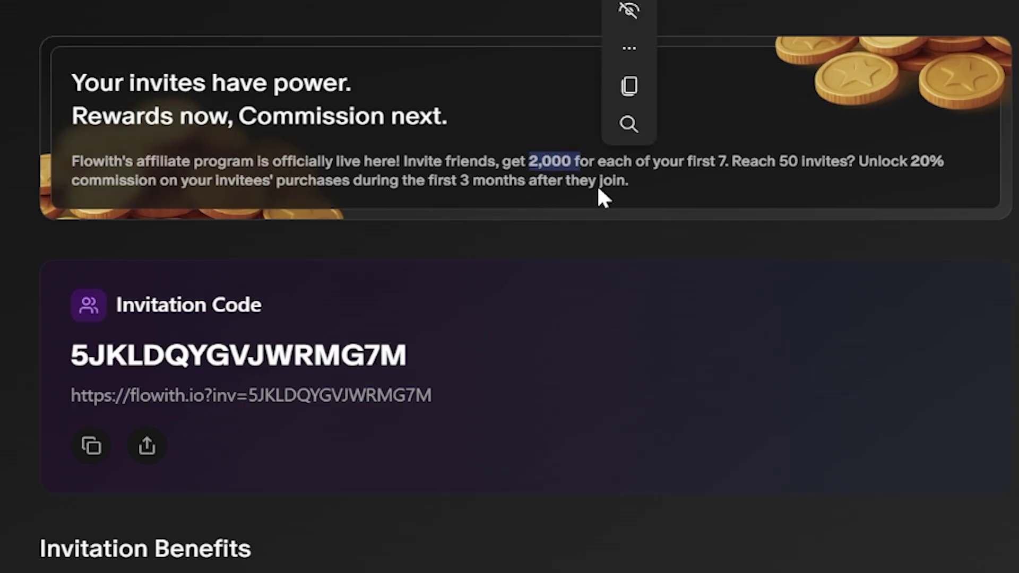
{"action": "left_click", "coordinate": [632, 216]}
{"action": "scroll", "coordinate": [632, 216], "scroll_direction": "down", "scroll_amount": 6}
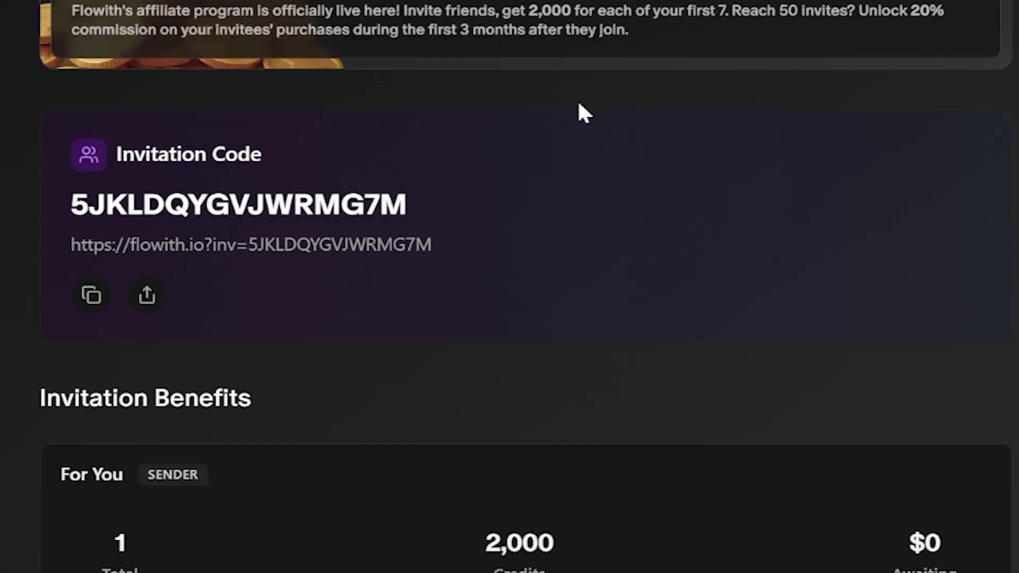
{"action": "scroll", "coordinate": [525, 302], "scroll_direction": "down", "scroll_amount": 1}
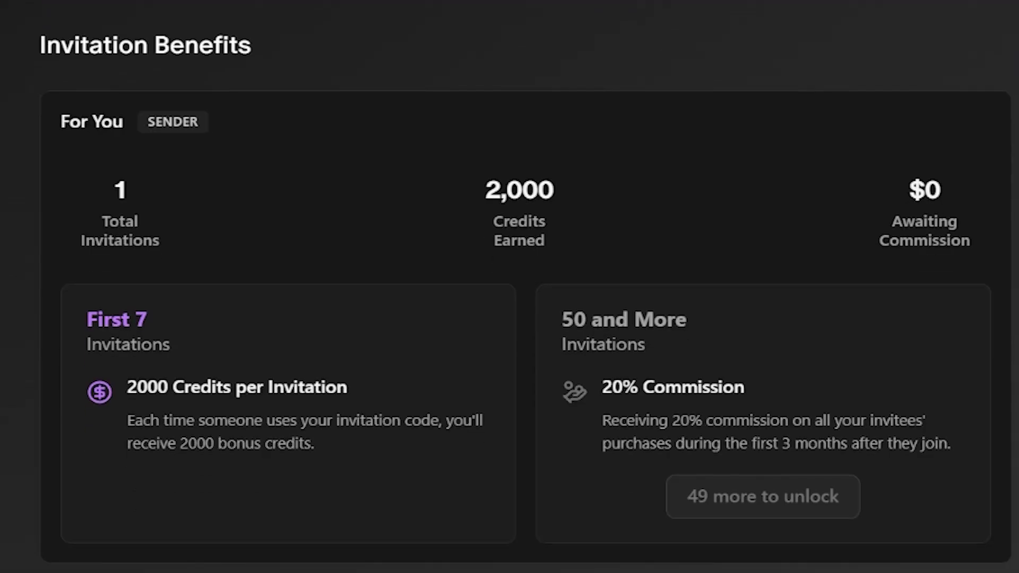
{"action": "scroll", "coordinate": [97, 411], "scroll_direction": "down", "scroll_amount": 10}
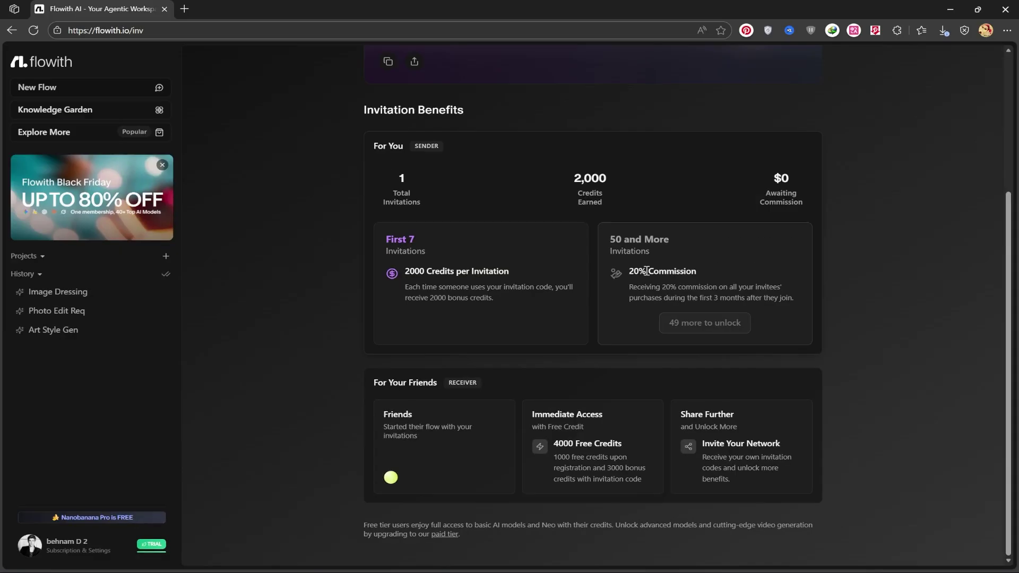
{"action": "scroll", "coordinate": [647, 271], "scroll_direction": "up", "scroll_amount": 3}
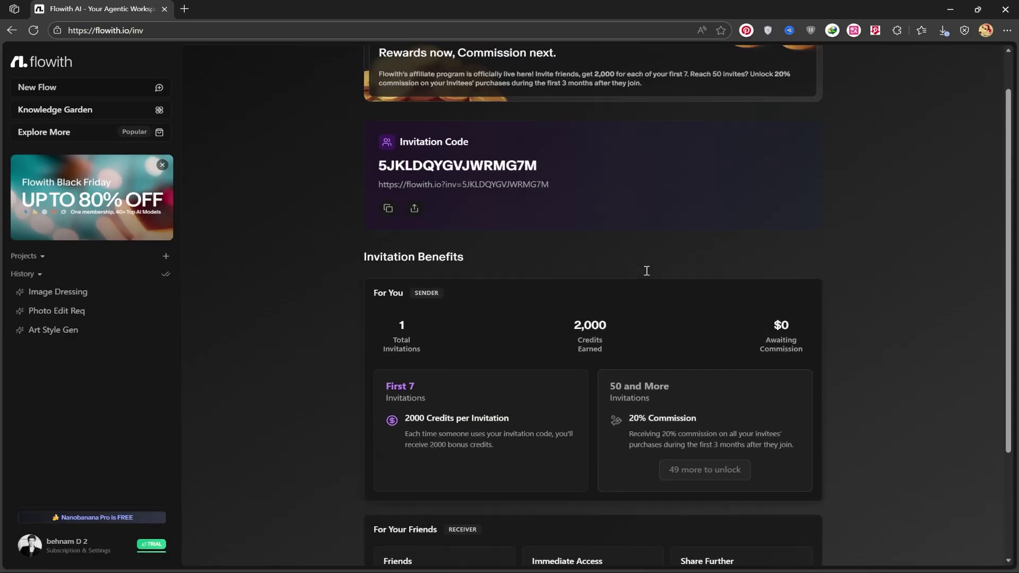